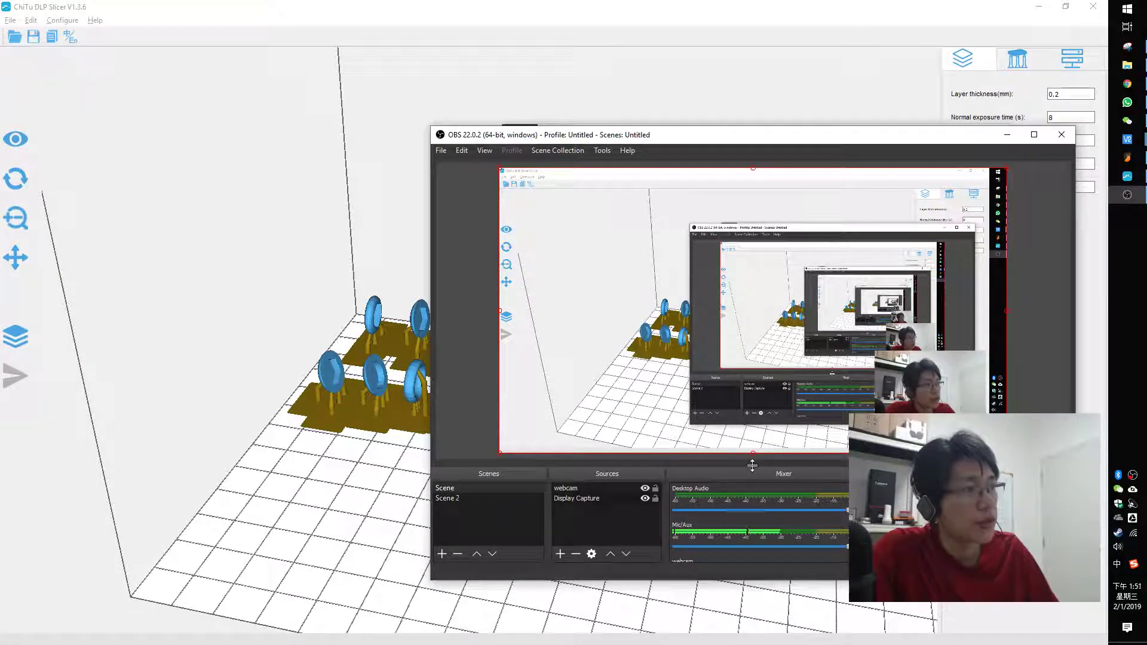
Step: Bring ChiTu DLP Slicer to the front and move the unsupported rings closer together along the front row
left_click(422, 459)
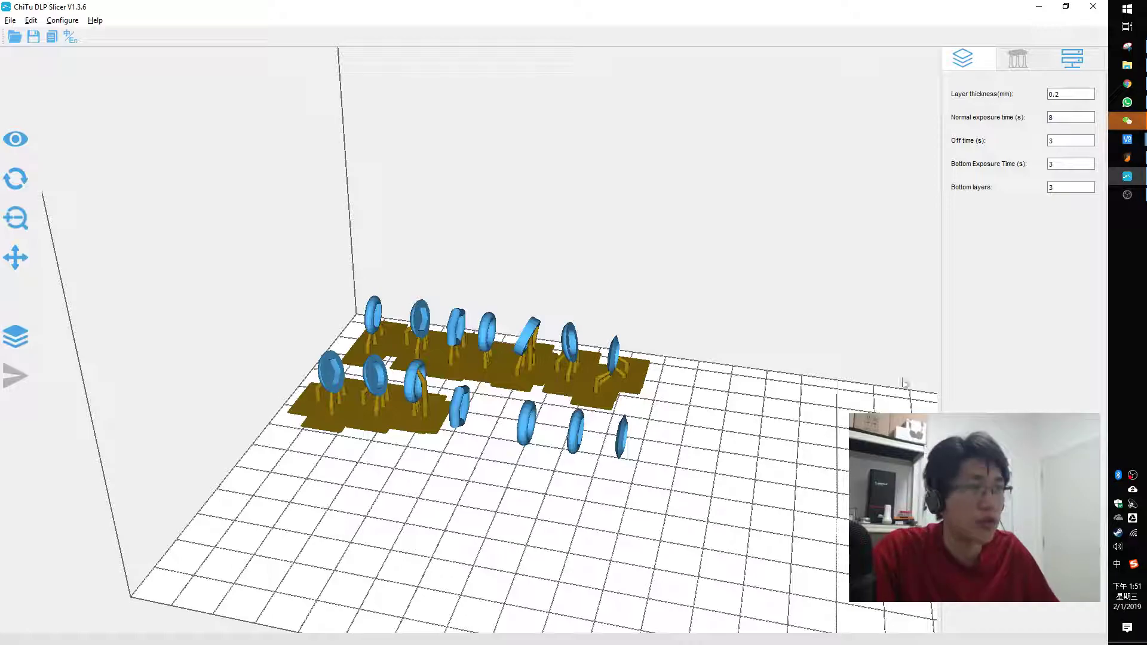
right_click_drag(643, 437, 752, 464)
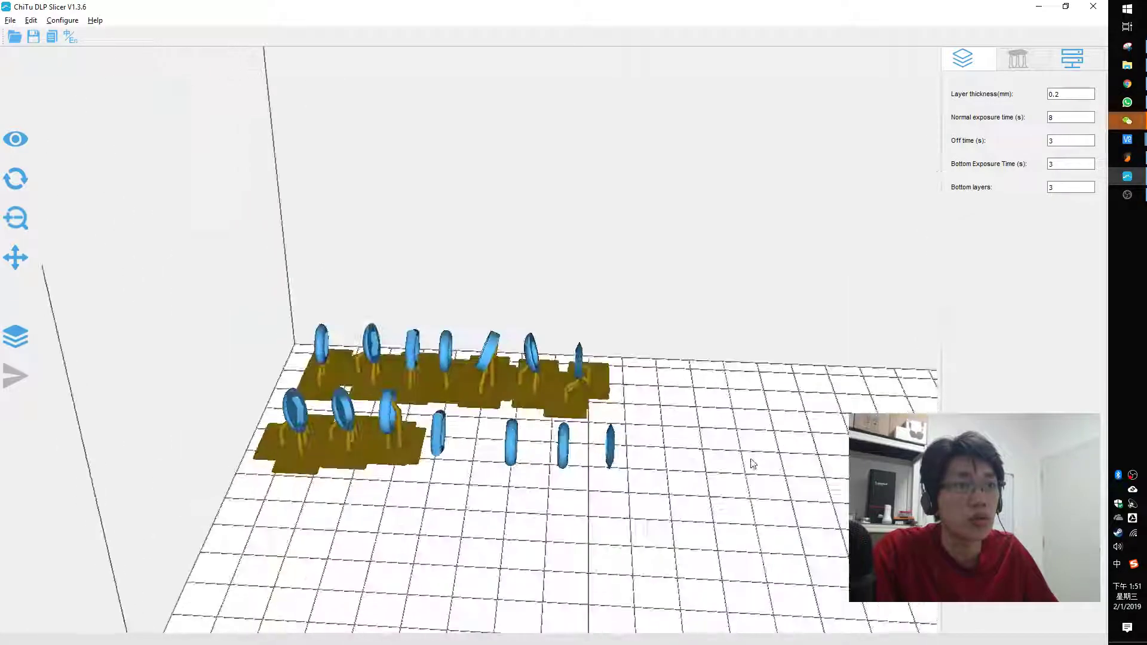
scroll(463, 506, "up", 2)
scroll(460, 506, "up", 4)
right_click_drag(436, 520, 527, 526)
left_click_drag(528, 528, 566, 539)
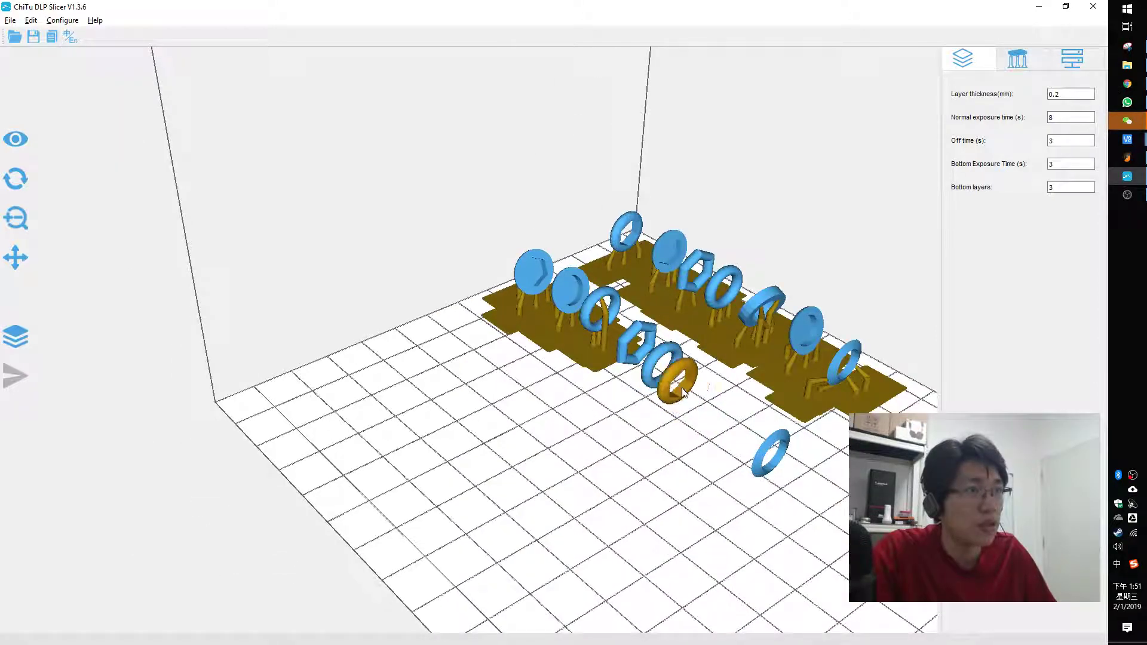
middle_click_drag(765, 460, 693, 402)
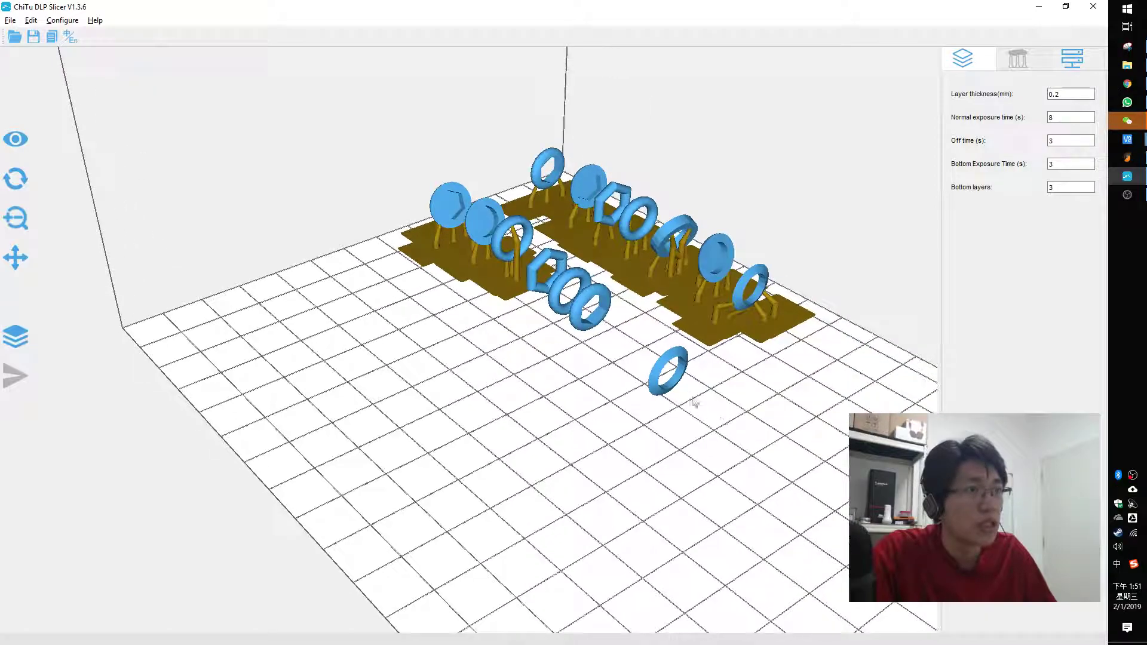
left_click_drag(621, 342, 520, 423)
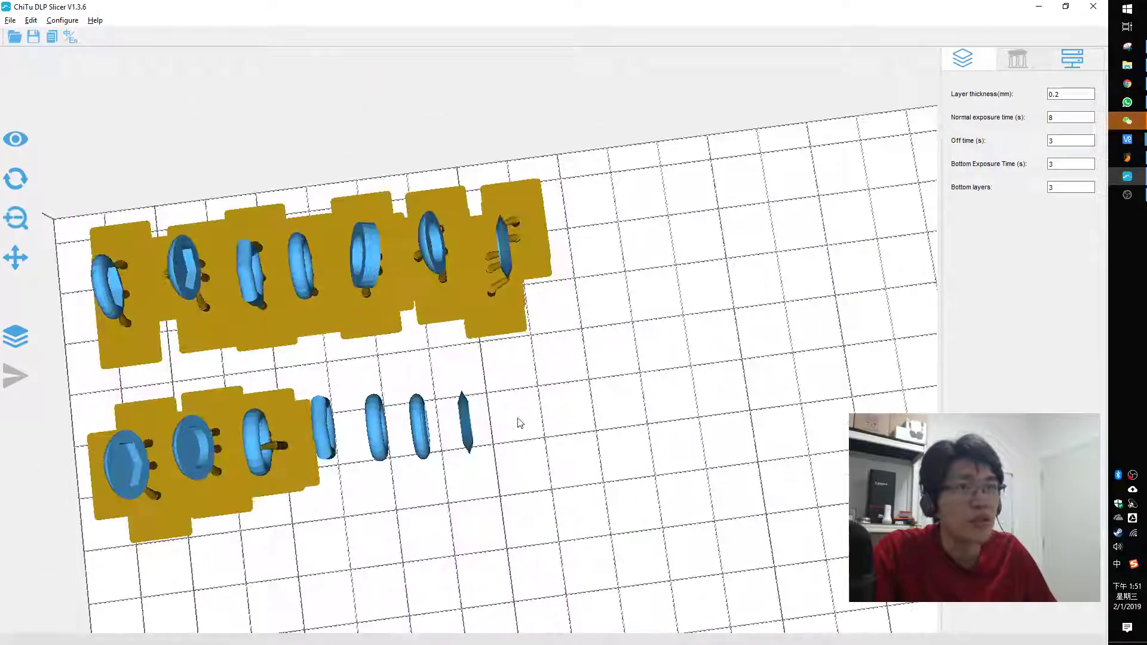
left_click_drag(360, 490, 505, 410)
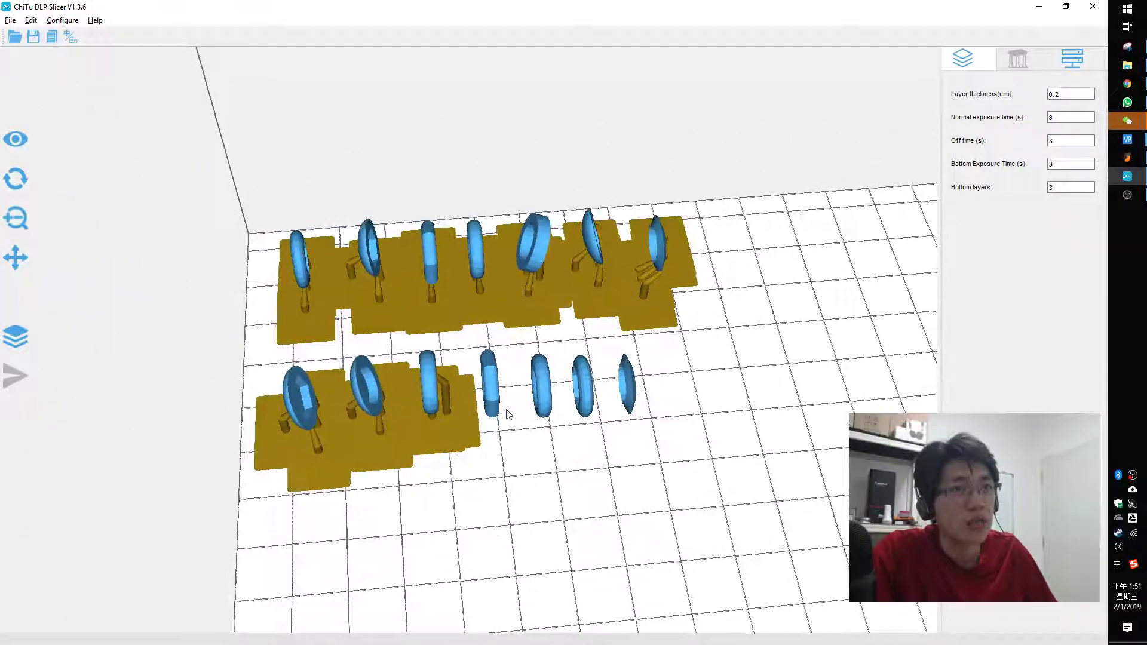
Step: Adjust the spacing of the unsupported rings in the front row of the build plate
left_click(497, 410)
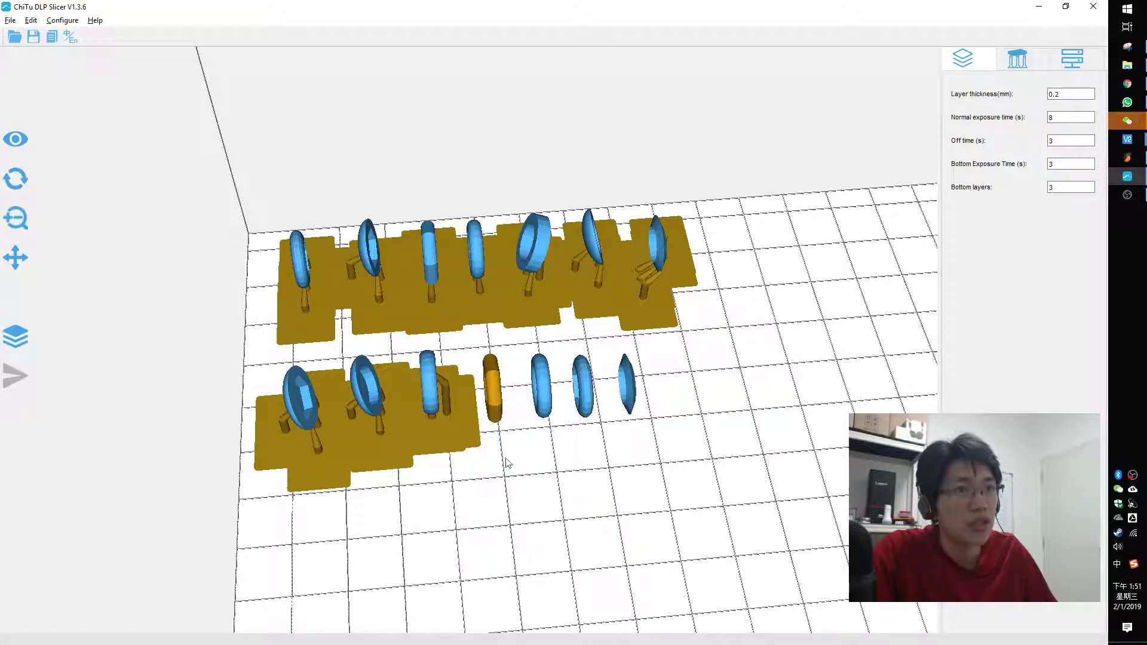
left_click_drag(508, 464, 525, 428)
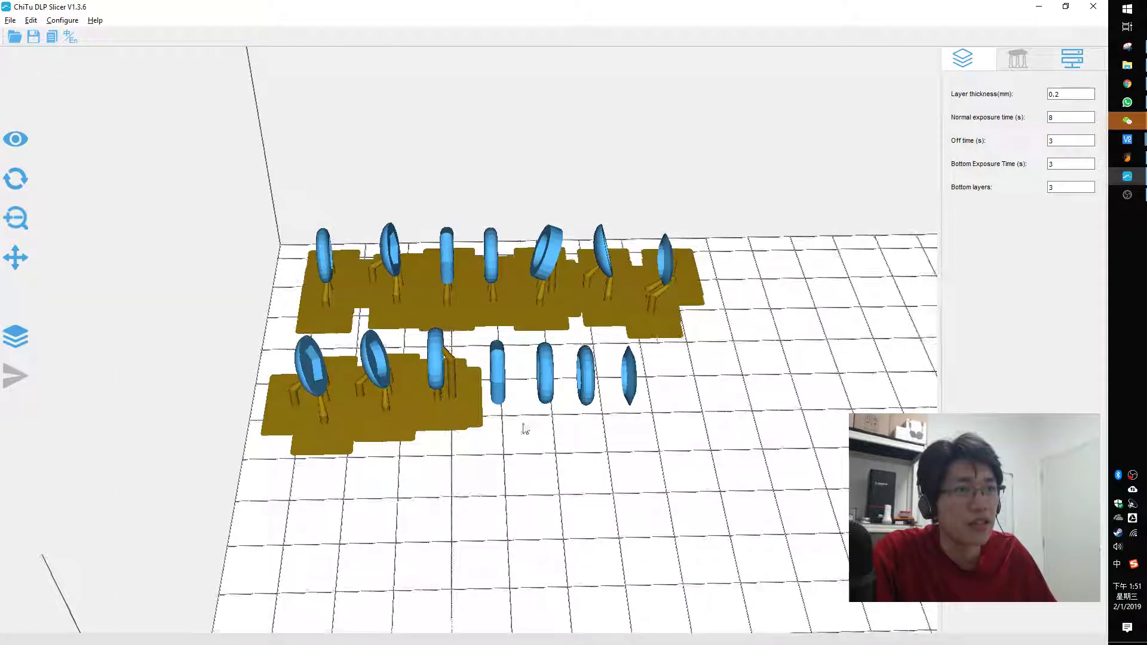
left_click_drag(627, 391, 554, 392)
mouse_move(534, 441)
left_mouse_down()
mouse_move(614, 440)
mouse_move(606, 421)
mouse_move(550, 429)
left_mouse_up()
Step: Generate automatic supports for the unsupported hexagonal ring using the Light preset and the Platform option
left_click(502, 392)
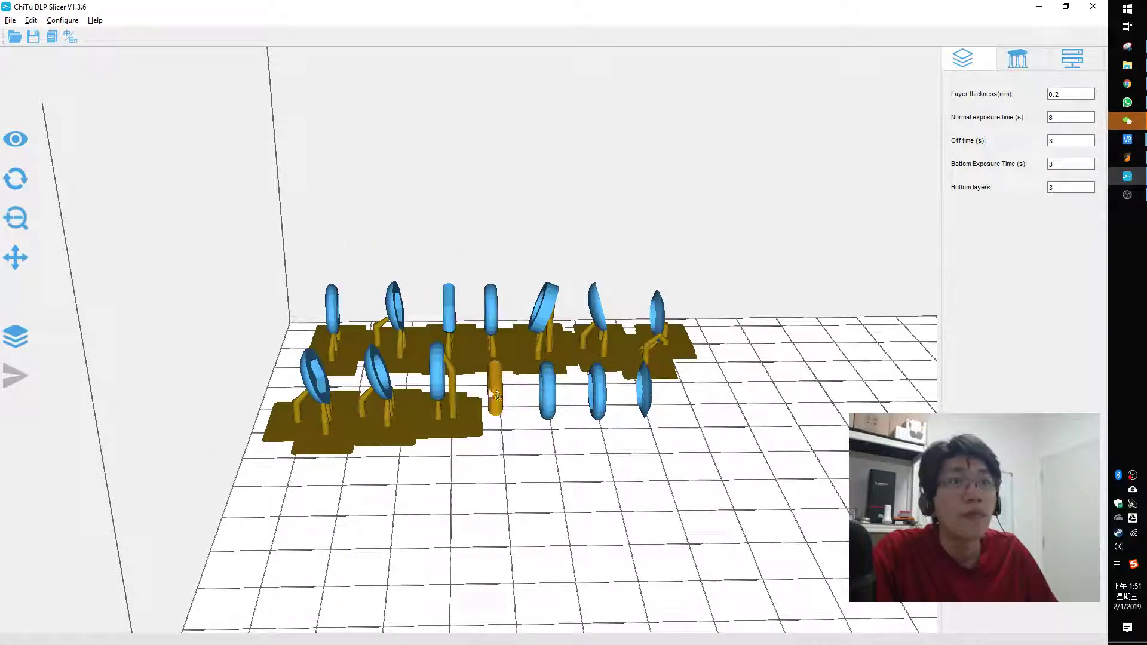
left_click_drag(493, 395, 606, 459)
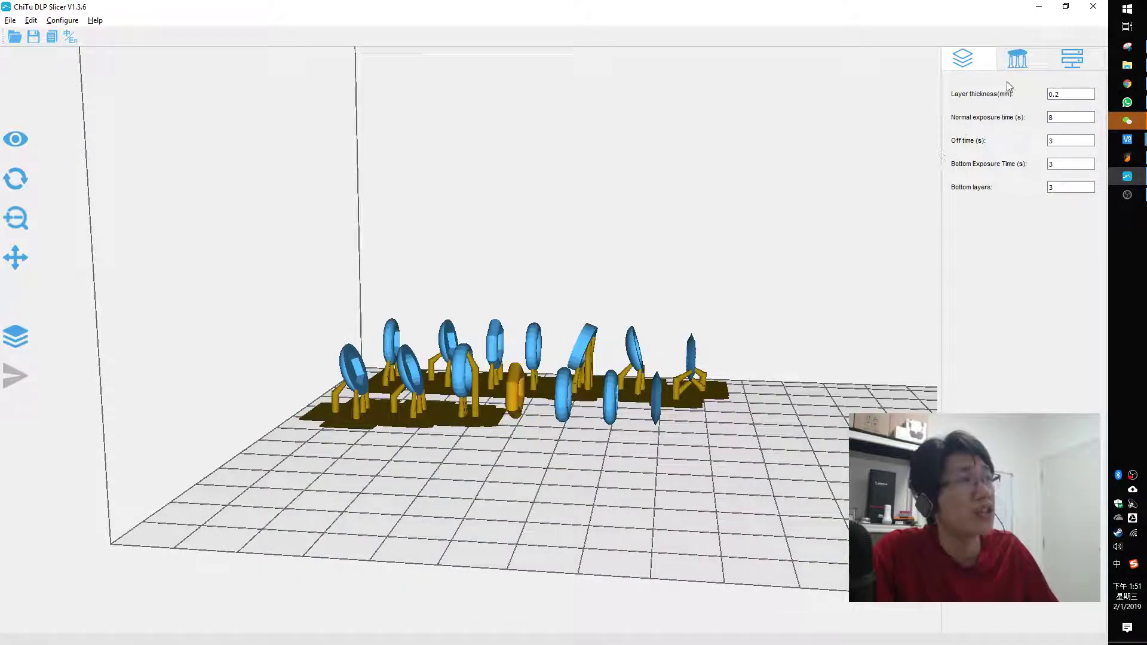
left_click(1016, 63)
left_click_drag(671, 256, 512, 363)
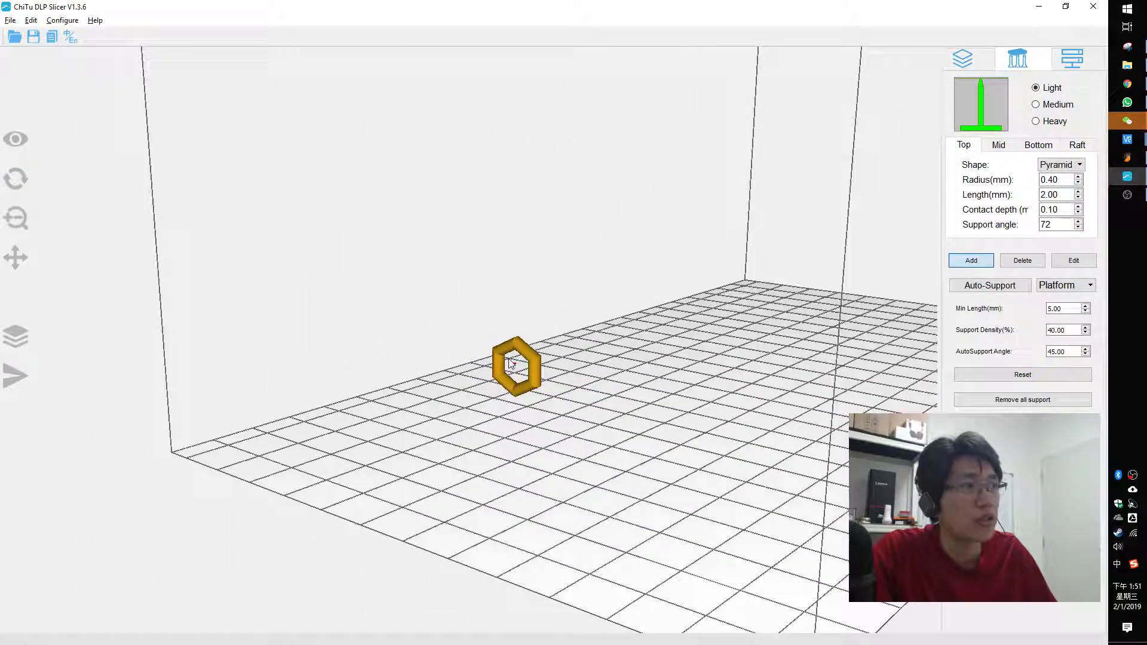
left_click(531, 391)
left_click_drag(613, 370, 925, 258)
left_click(1009, 293)
Step: Add two more Light supports under the lower slanted sides of the hexagonal ring
left_click_drag(768, 289, 784, 310)
mouse_move(781, 306)
right_mouse_down()
mouse_move(758, 305)
mouse_move(778, 303)
right_mouse_up()
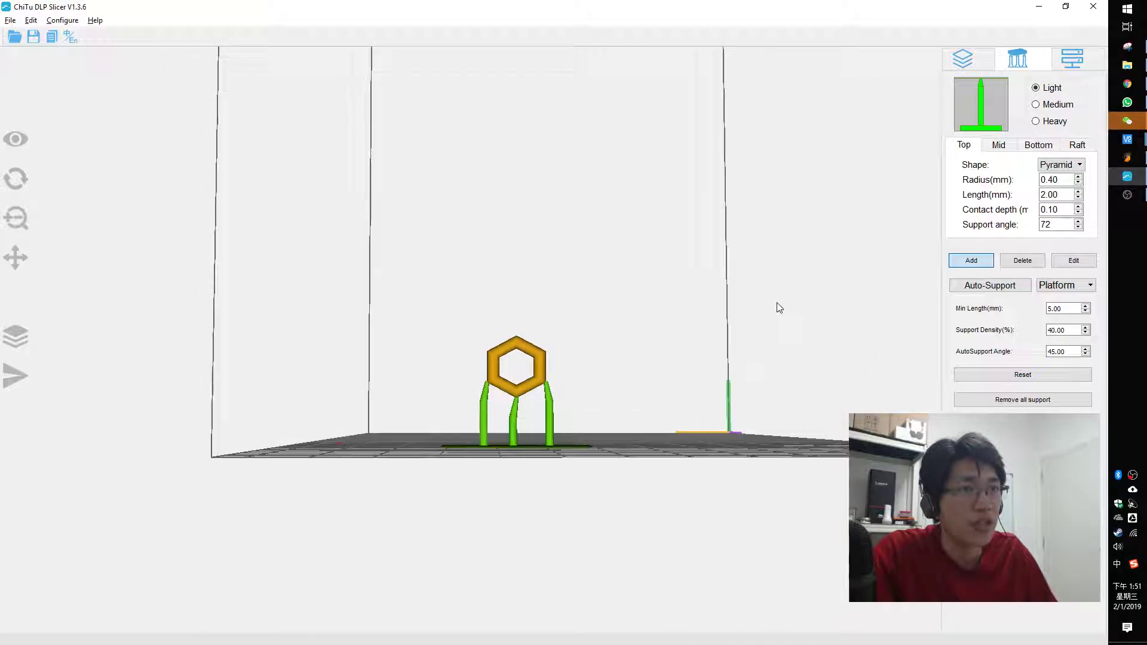
right_click_drag(661, 318, 648, 332)
scroll(648, 332, "up", 4)
left_click_drag(642, 369, 687, 239)
right_click_drag(686, 236, 751, 325)
right_click_drag(679, 404, 541, 482)
left_click(575, 433)
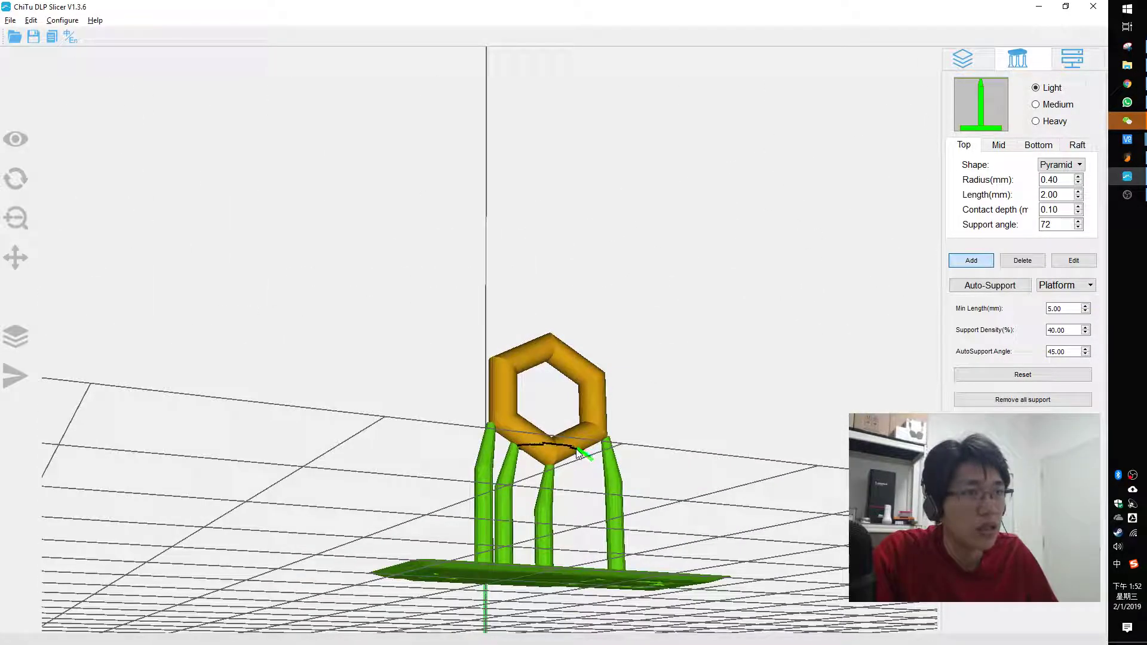
left_click(578, 449)
Step: Examine the hexagonal ring's supports and upper inner edge from several angles, and leave support editing
right_click_drag(604, 453, 734, 481)
right_click_drag(538, 497, 502, 464)
left_click_drag(502, 463, 553, 346)
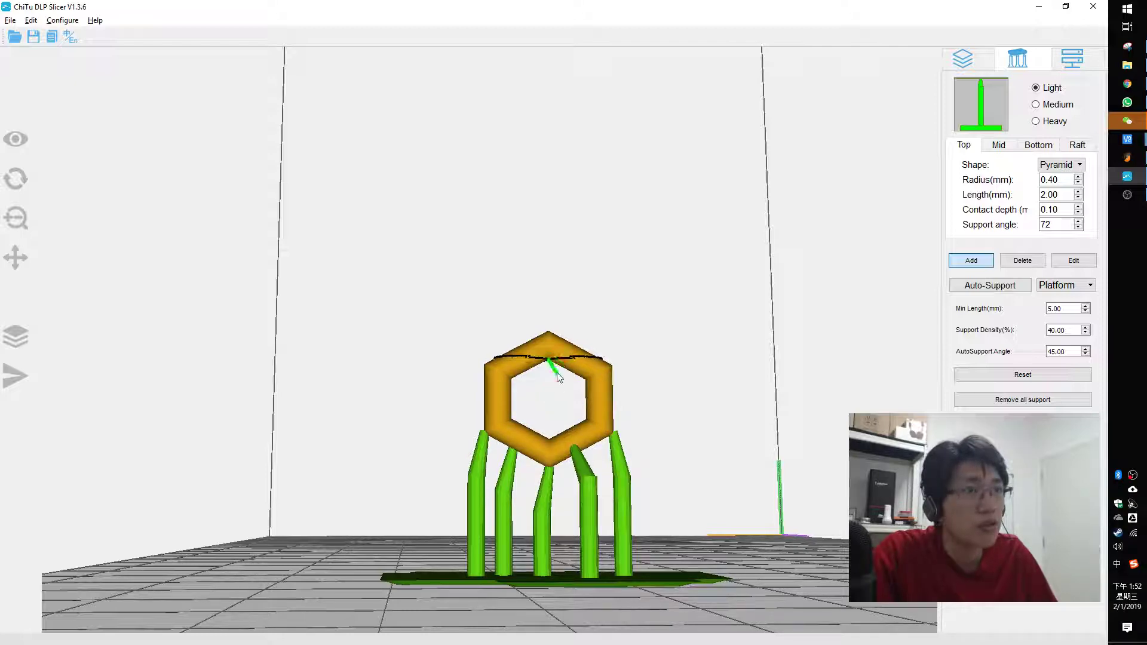
left_click_drag(545, 365, 576, 371)
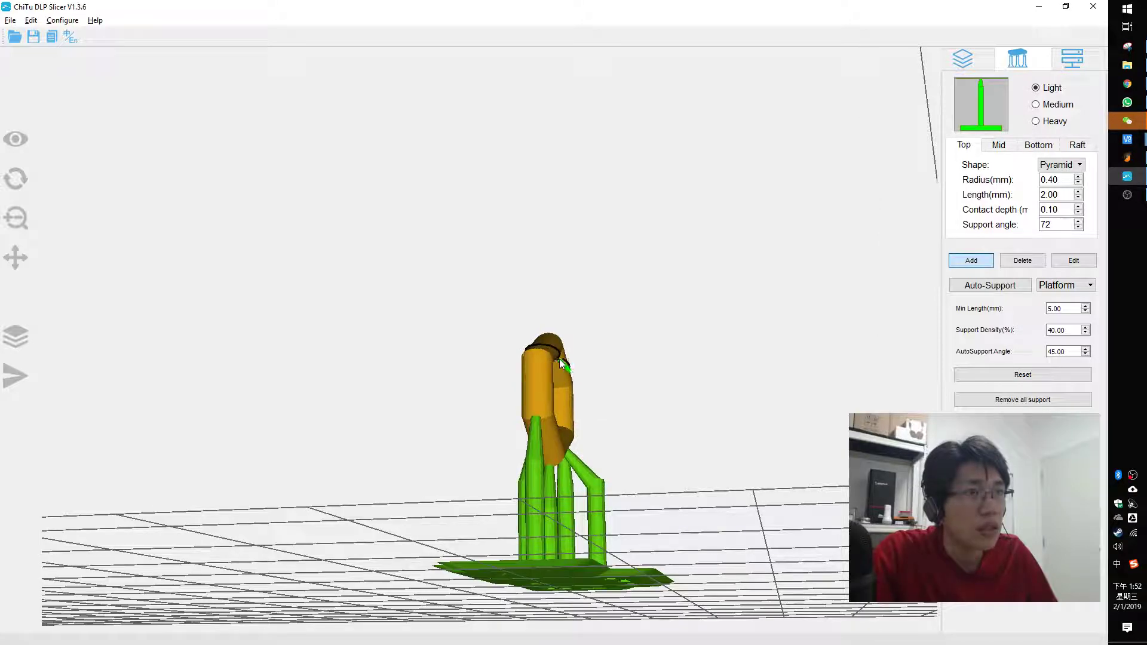
right_click_drag(627, 381, 602, 402)
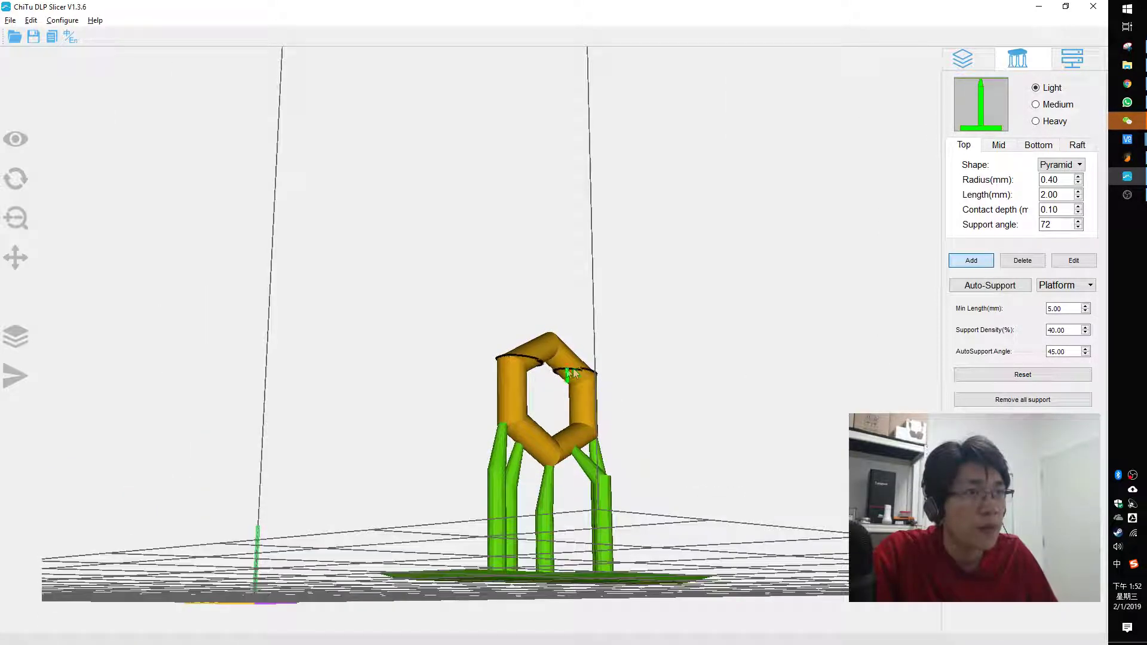
left_click_drag(571, 369, 695, 447)
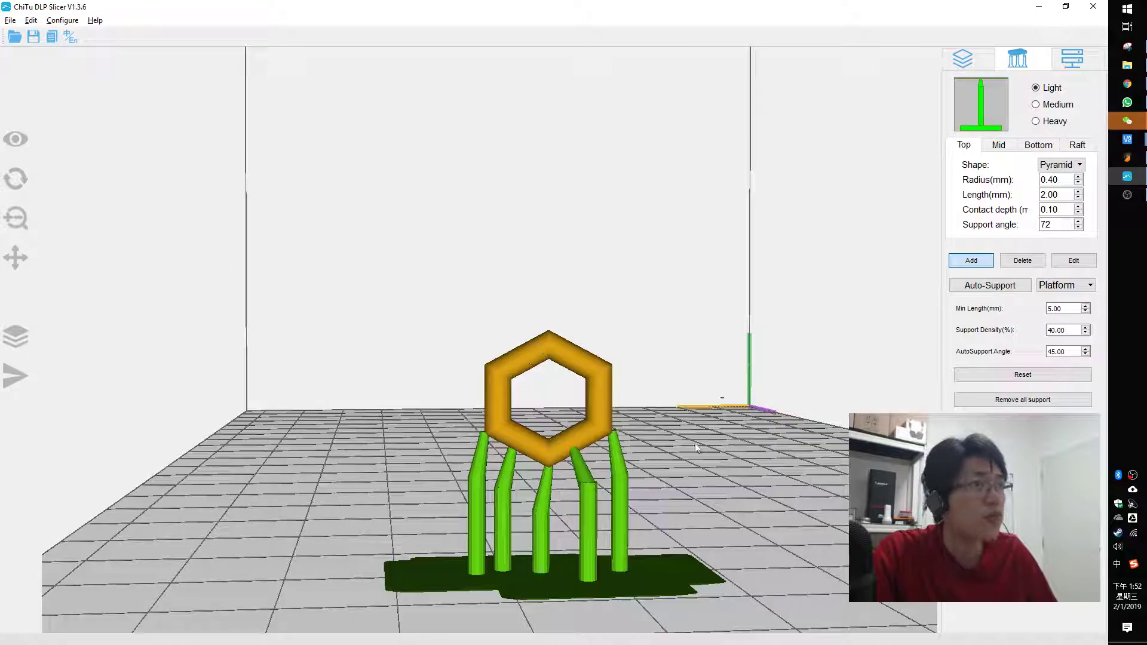
left_click(978, 54)
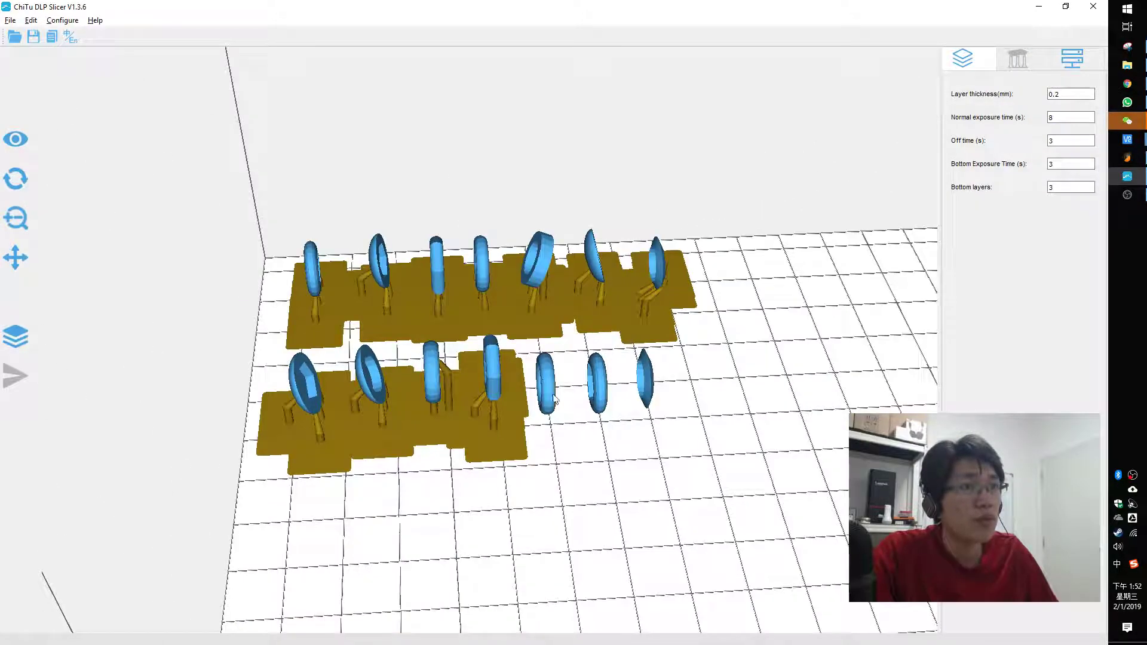
left_click(554, 398)
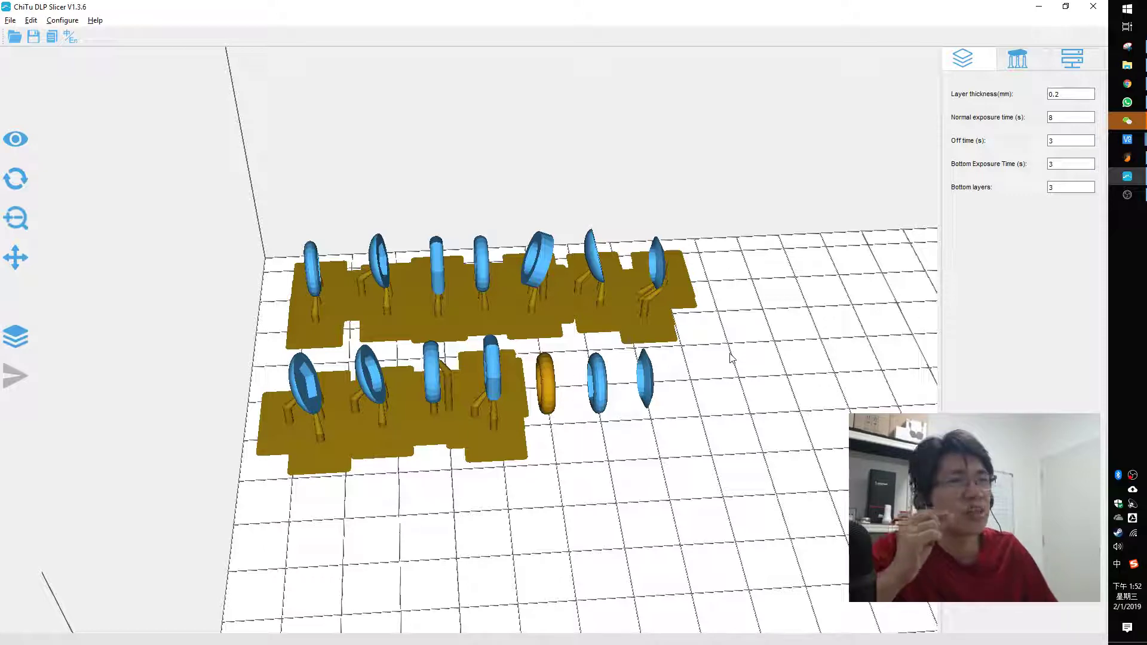
left_click_drag(616, 412, 572, 401)
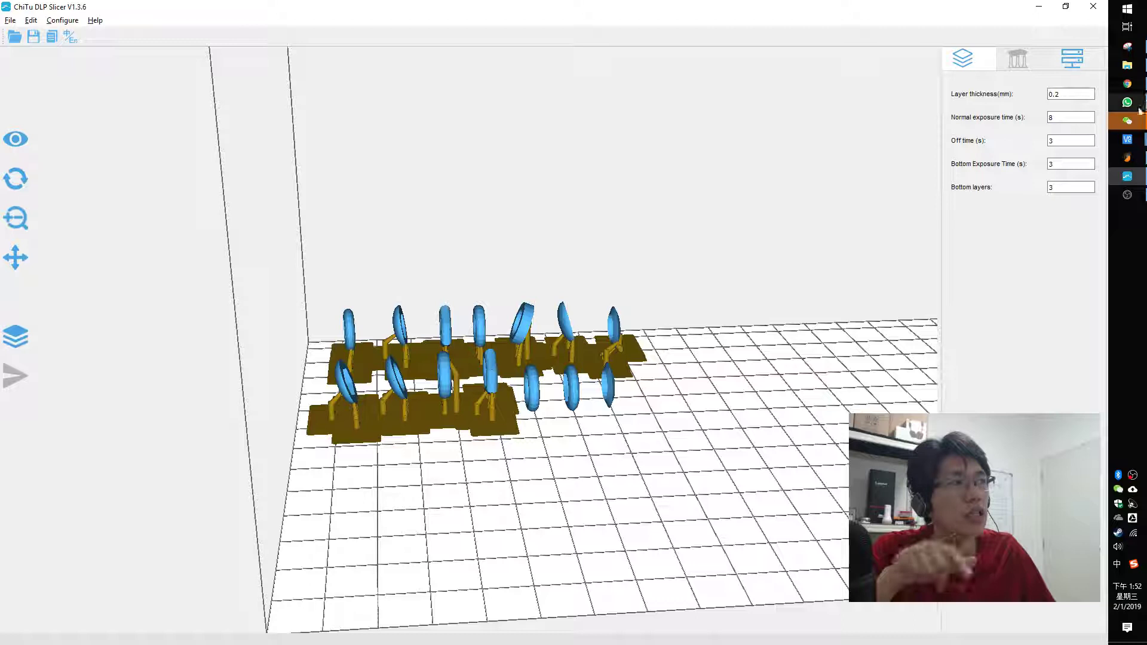
left_click(534, 390)
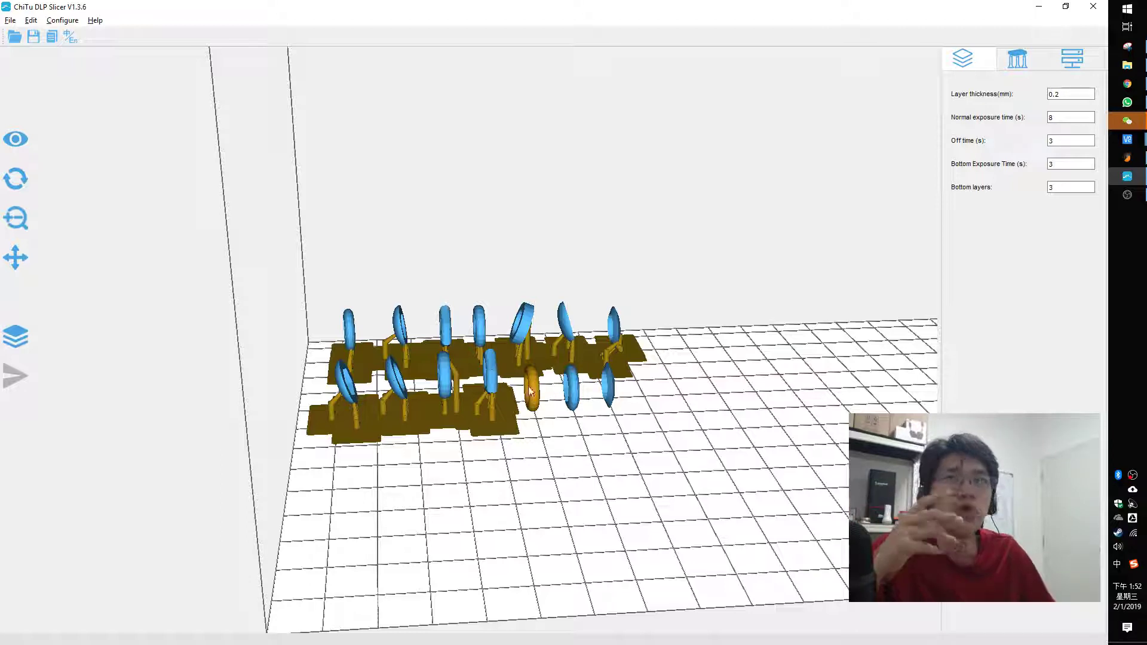
Step: Switch to Simplify3D and remove the loaded 3Dprintfile_Dec2018 model
left_click(1128, 9)
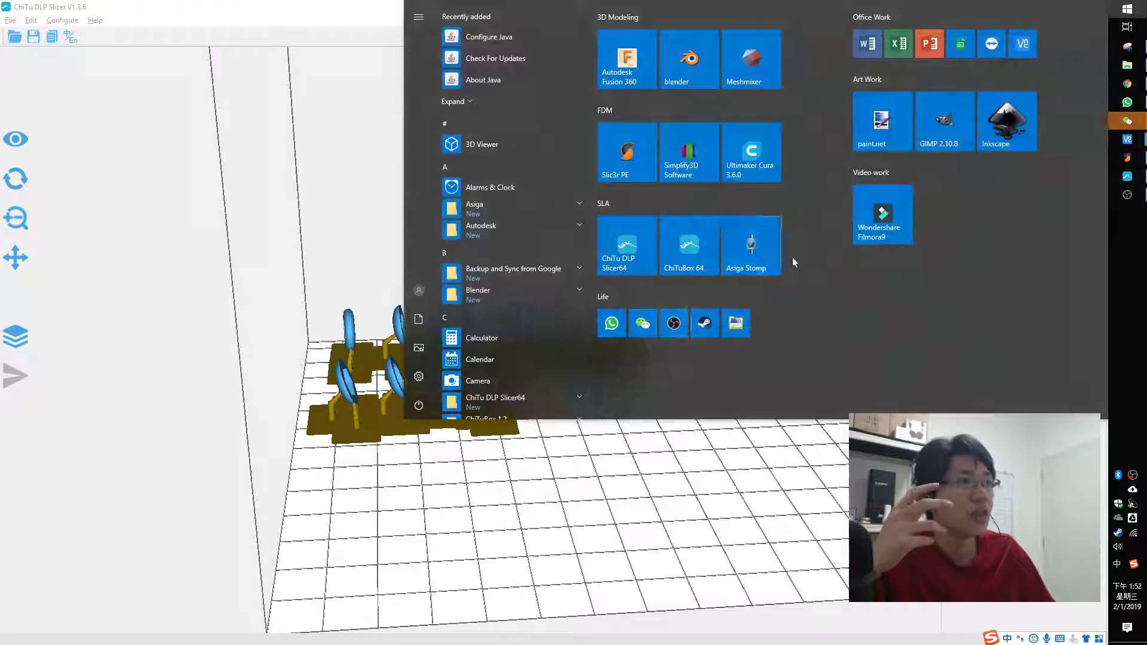
left_click(670, 169)
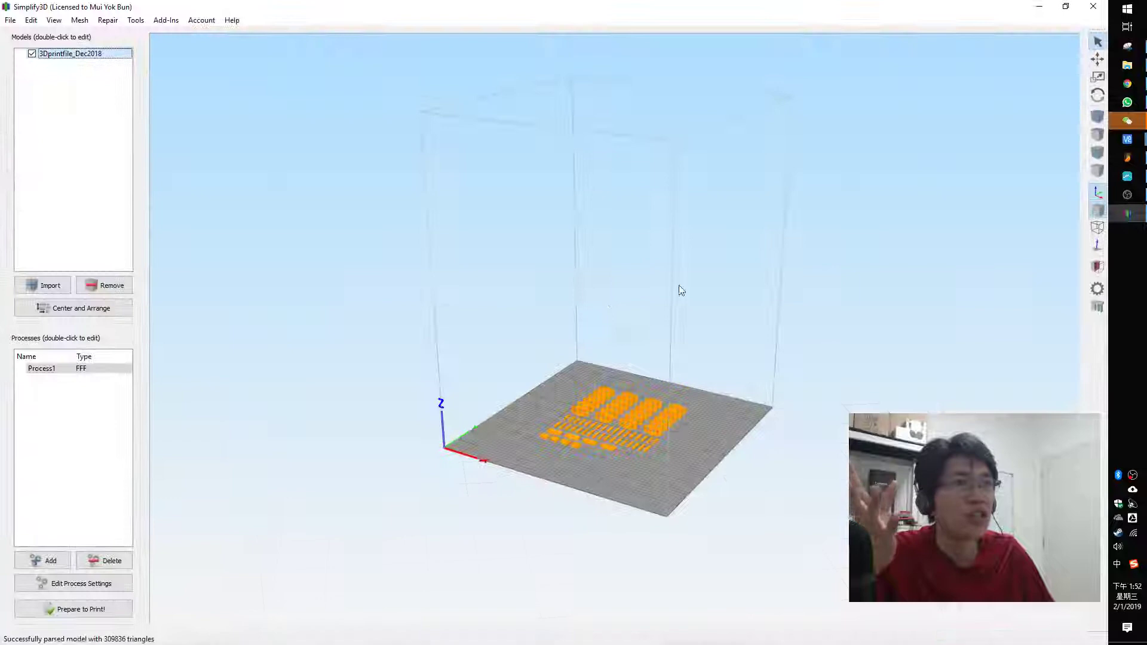
left_click(120, 285)
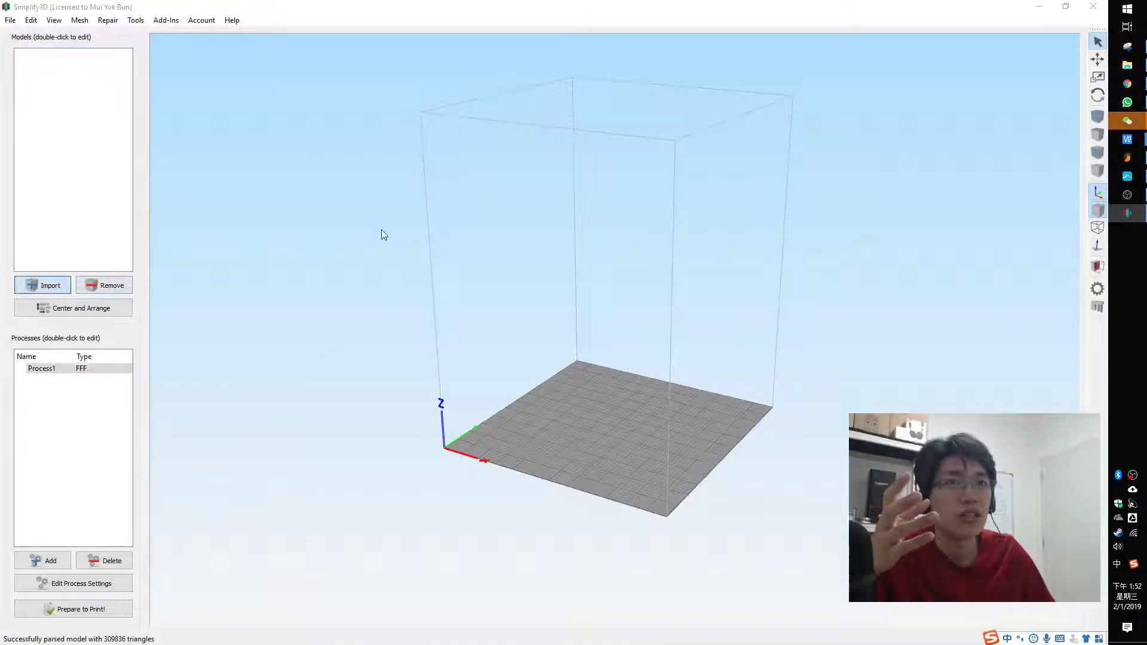
Step: Import the model JointPartsB.stl from the Desktop folder
left_click(43, 285)
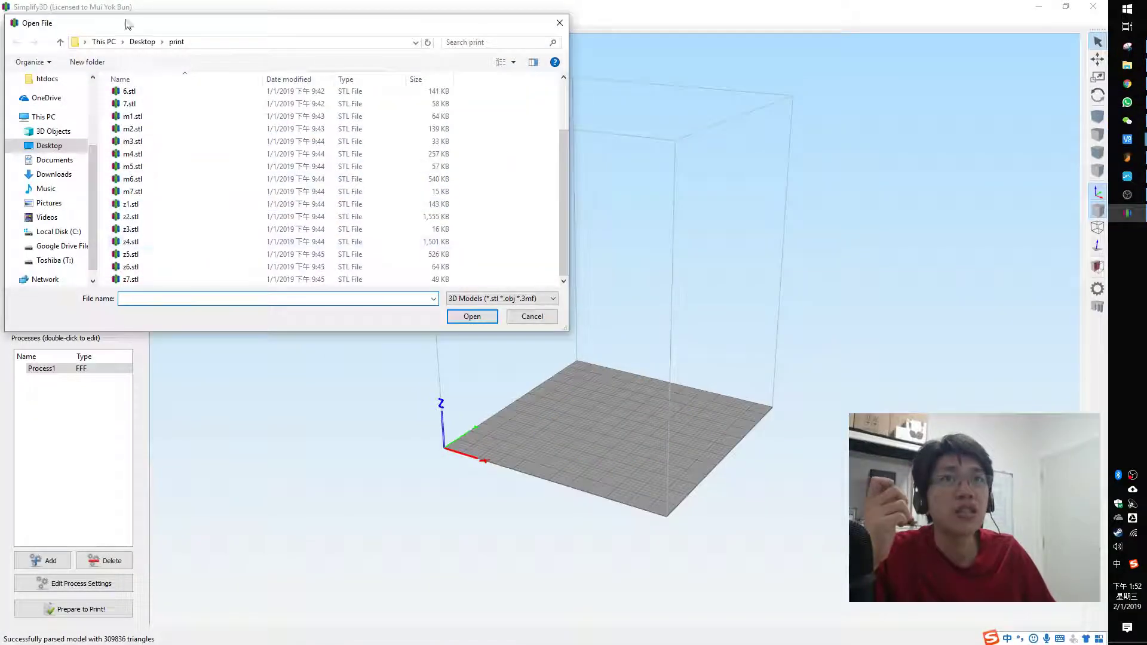
left_click(141, 42)
double_click(141, 111)
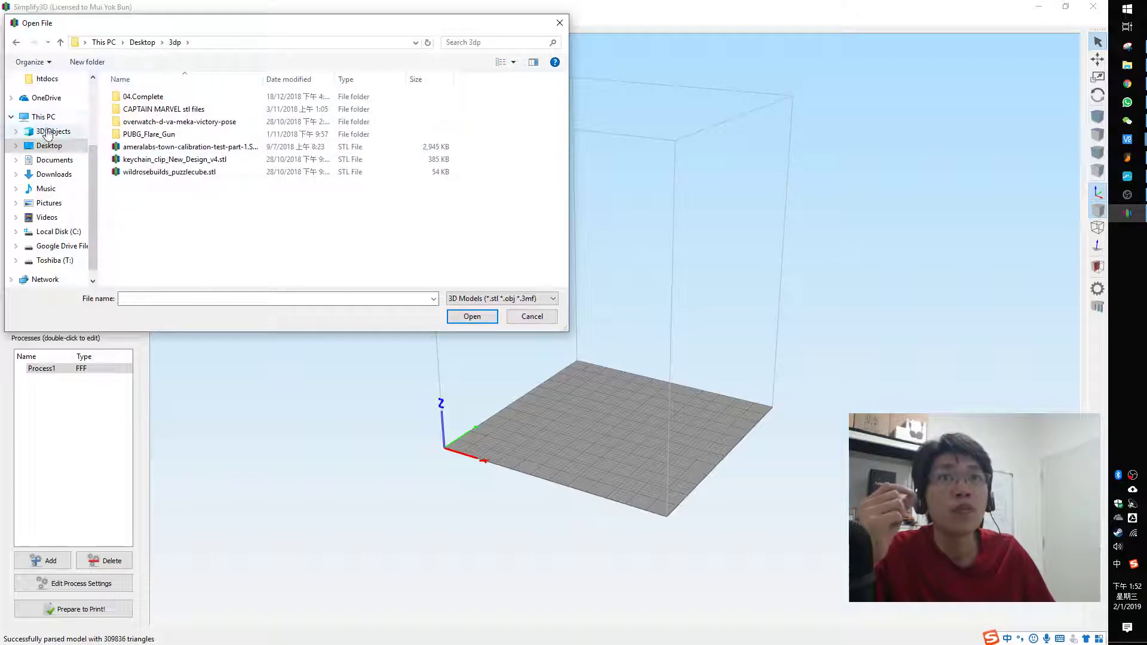
scroll(59, 149, "up", 1)
scroll(58, 148, "up", 2)
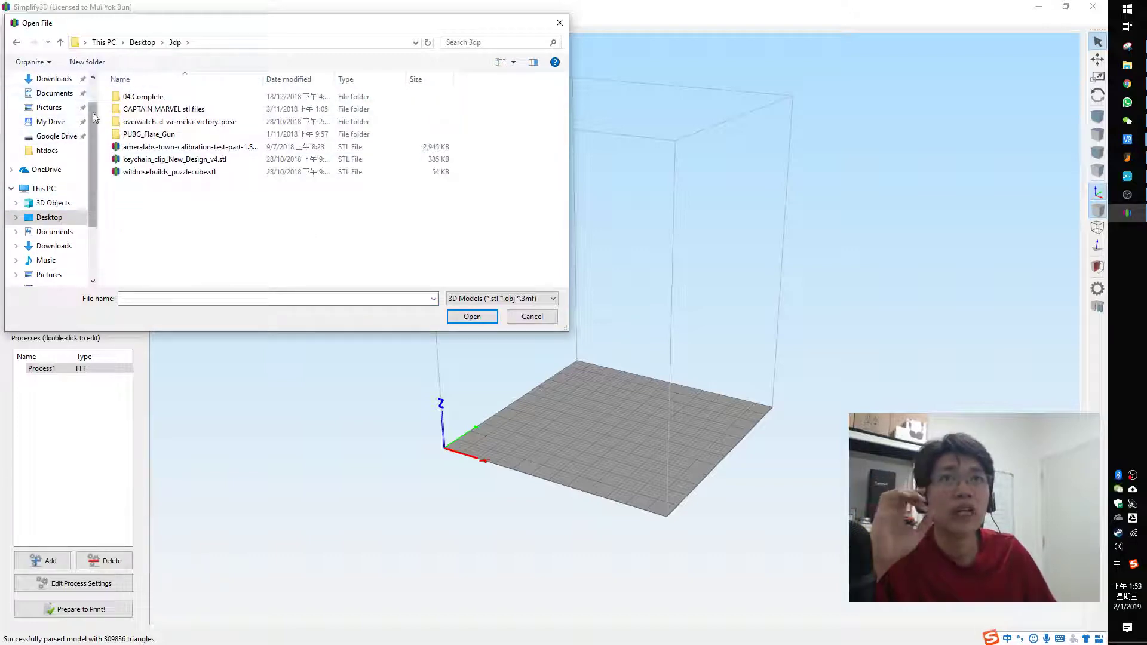
left_click_drag(96, 114, 93, 76)
left_click(49, 102)
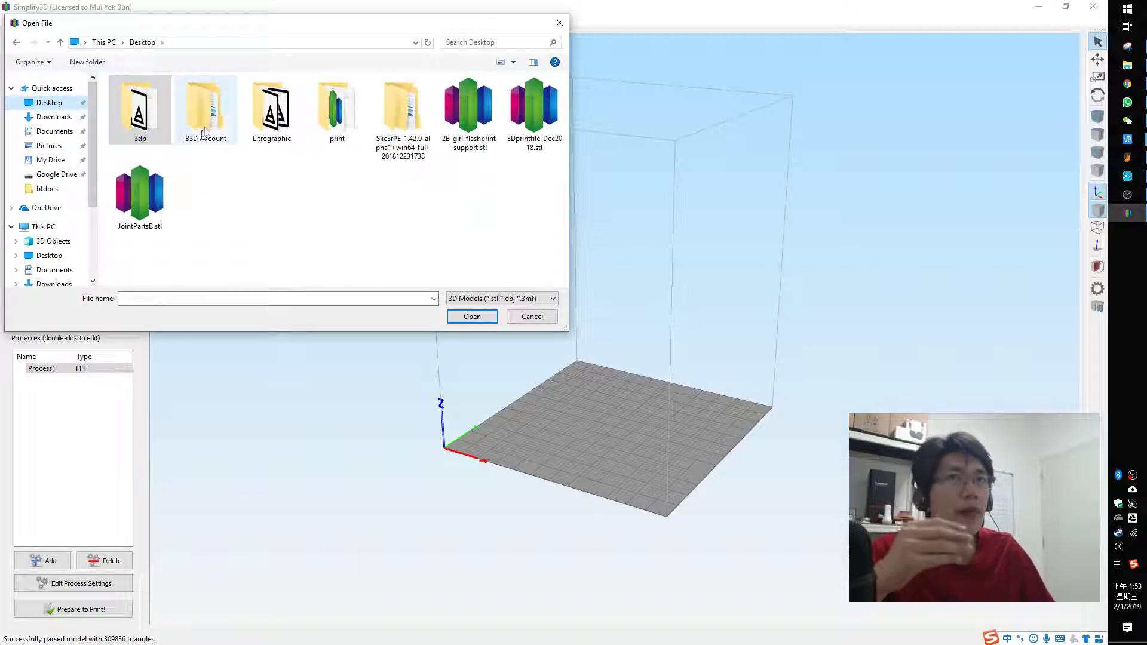
double_click(159, 185)
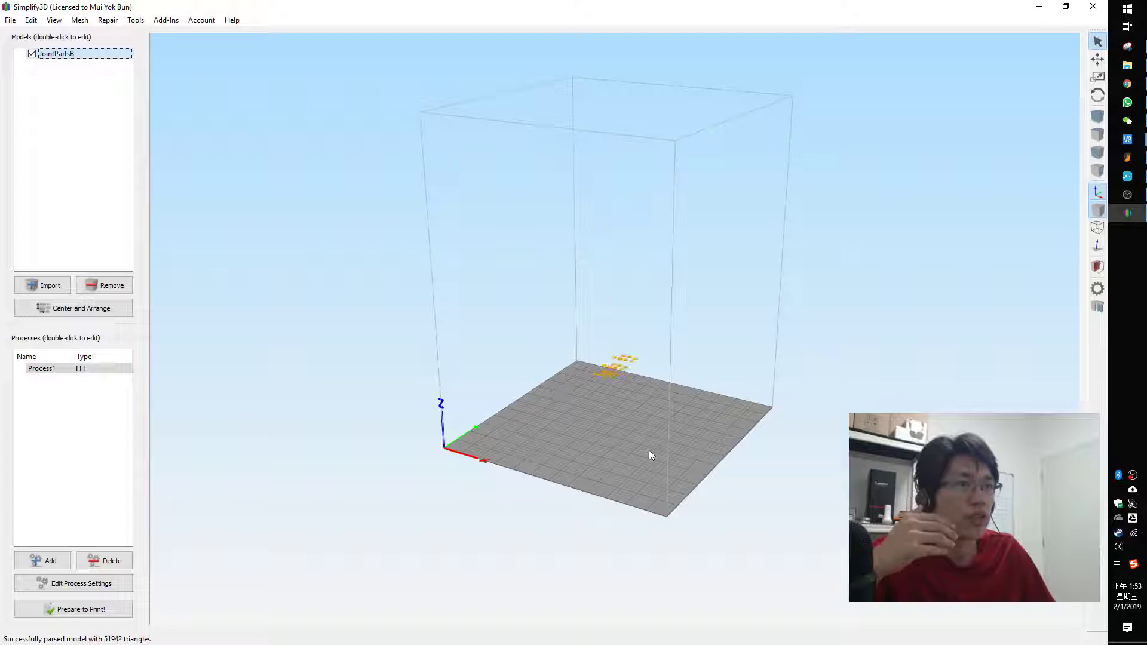
Step: Split the JointPartsB mesh into separate models by its connected surfaces
left_click_drag(650, 451, 612, 417)
scroll(612, 418, "up", 8)
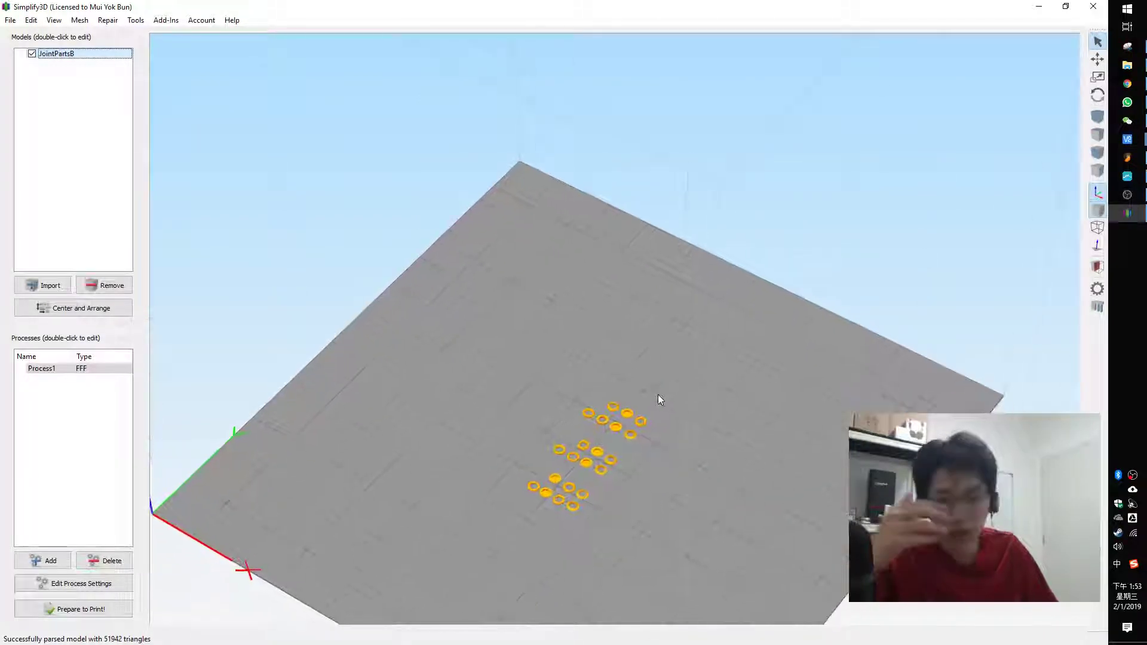
scroll(658, 467, "up", 2)
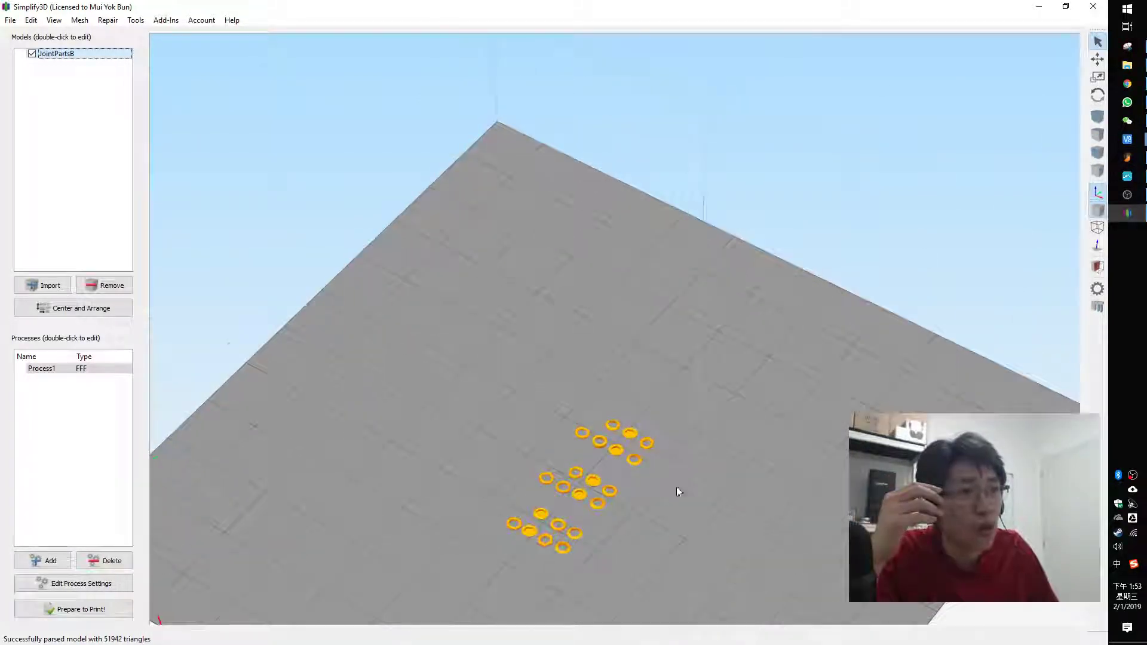
scroll(678, 488, "up", 3)
middle_click_drag(704, 497, 686, 396)
left_click_drag(637, 461, 597, 403)
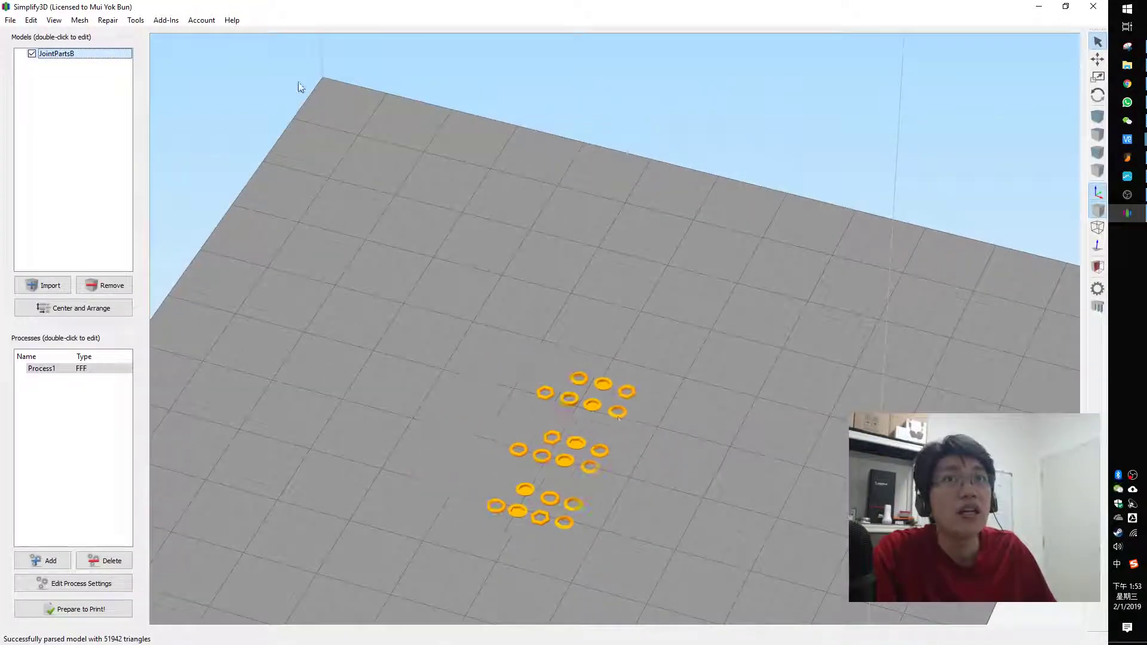
left_click(107, 20)
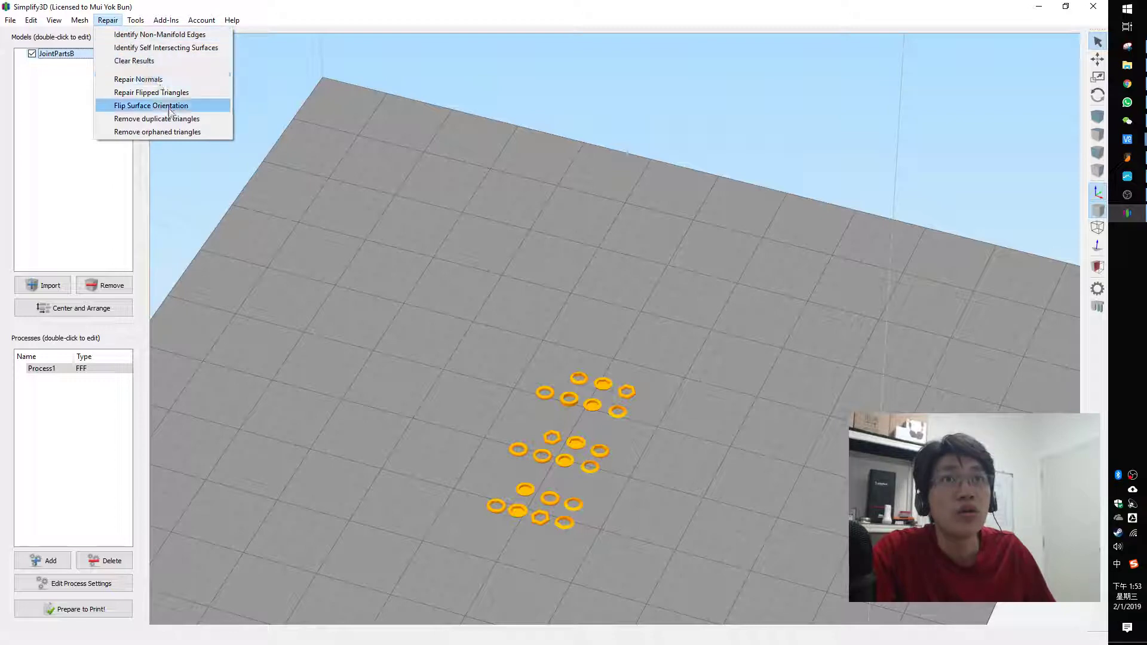
mouse_move(84, 26)
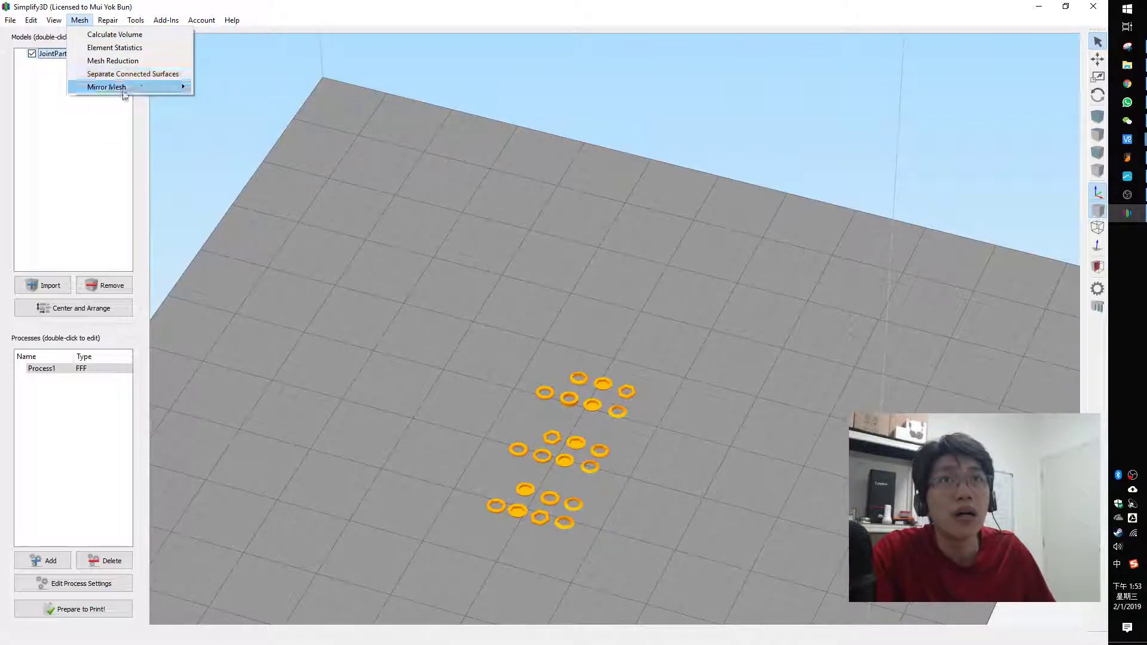
left_click(138, 74)
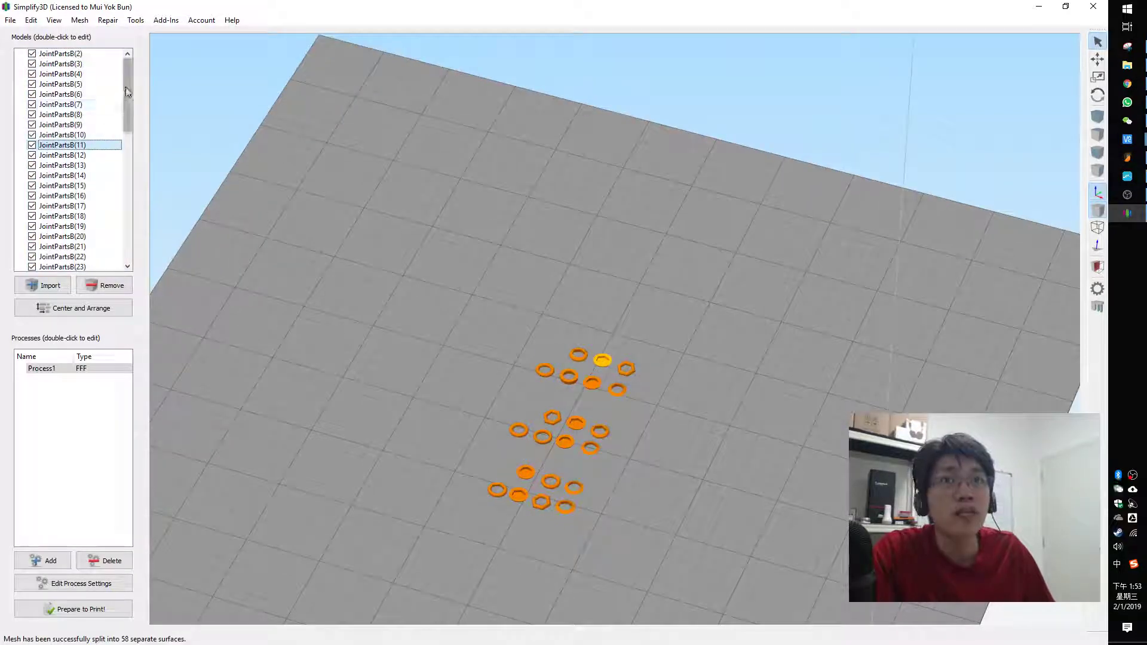
Step: Examine the end of the split JointPartsB model list and the ring parts on the build plate up close
left_click_drag(126, 91, 131, 256)
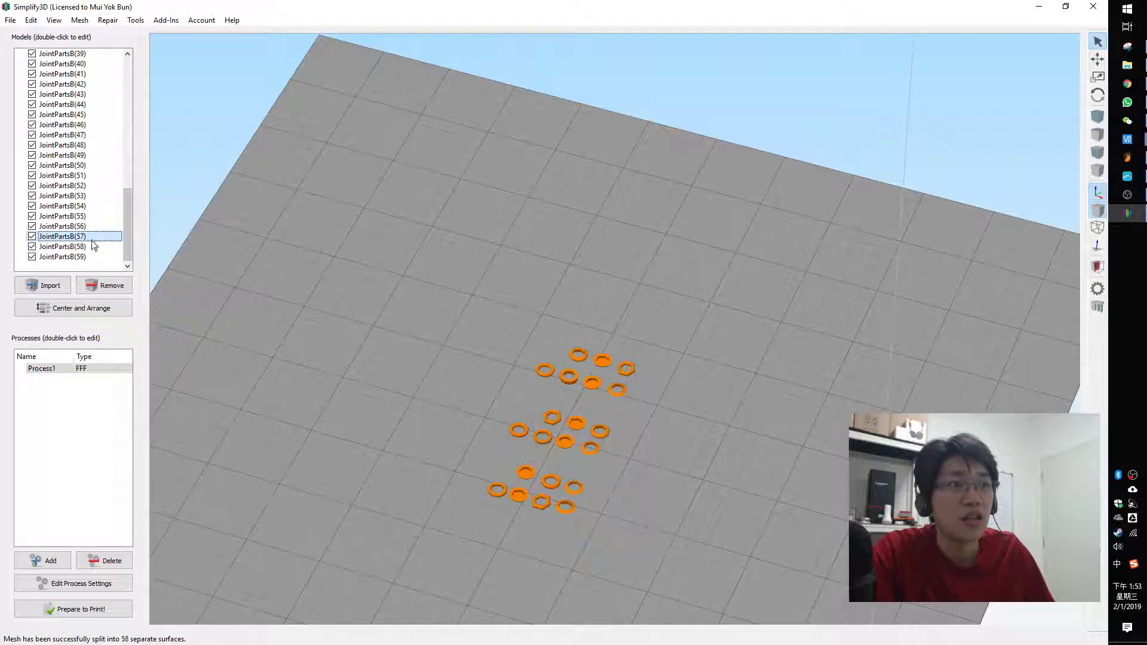
left_click_drag(405, 351, 406, 312)
right_click_drag(722, 464, 579, 336)
scroll(580, 336, "up", 4)
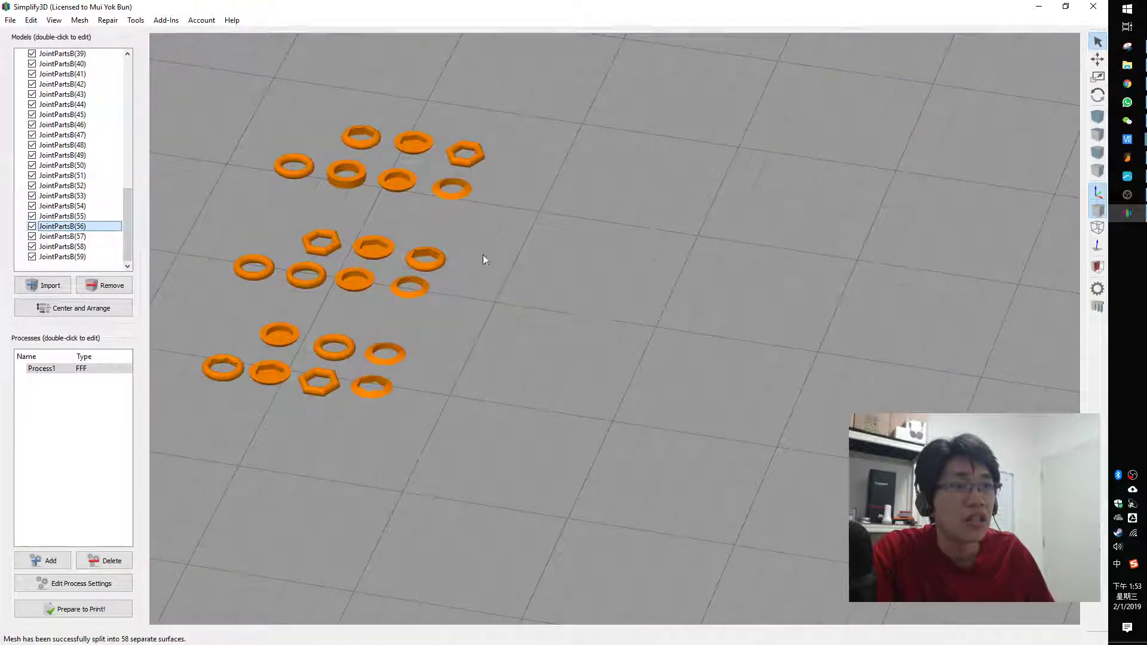
scroll(550, 311, "up", 5)
scroll(702, 325, "down", 3)
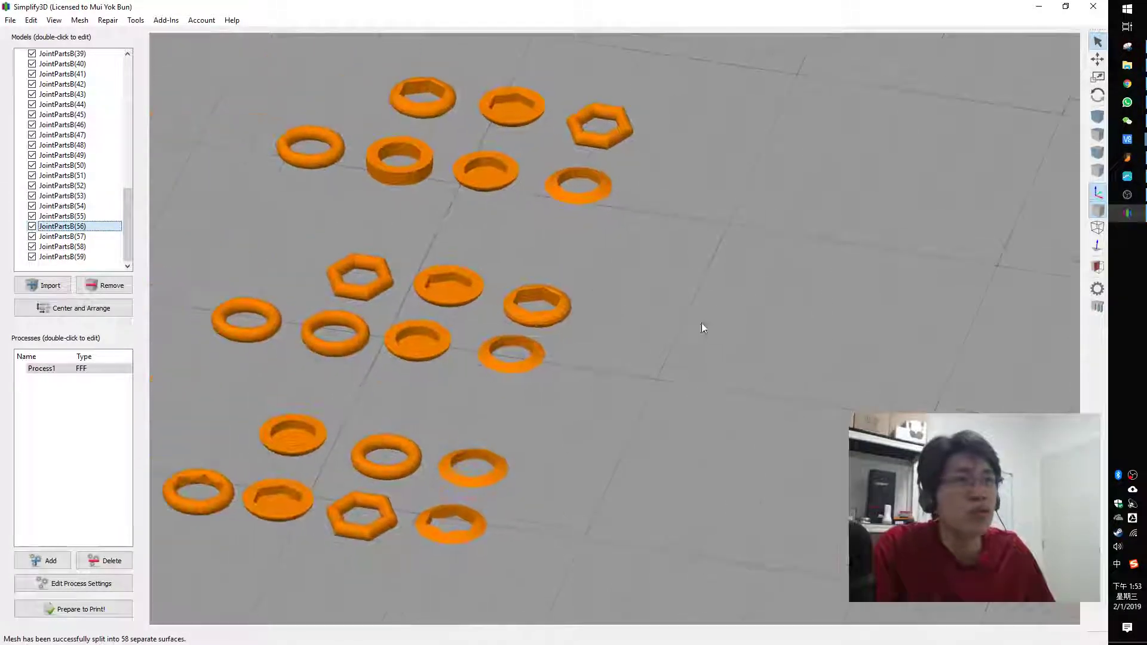
left_click_drag(701, 325, 766, 423)
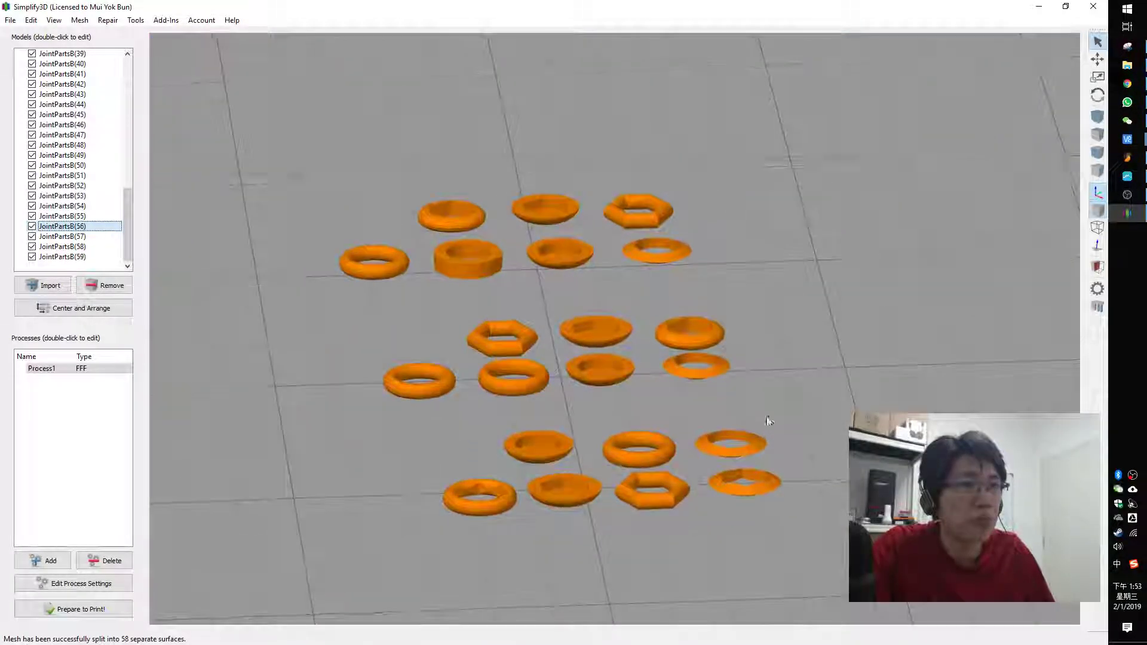
Step: Highlight ranges of the split JointPartsB entries in the model list to see which meshes they correspond to
left_click(97, 206)
left_click(92, 236)
left_click(95, 177)
left_click(91, 206)
left_click_drag(90, 135, 105, 248)
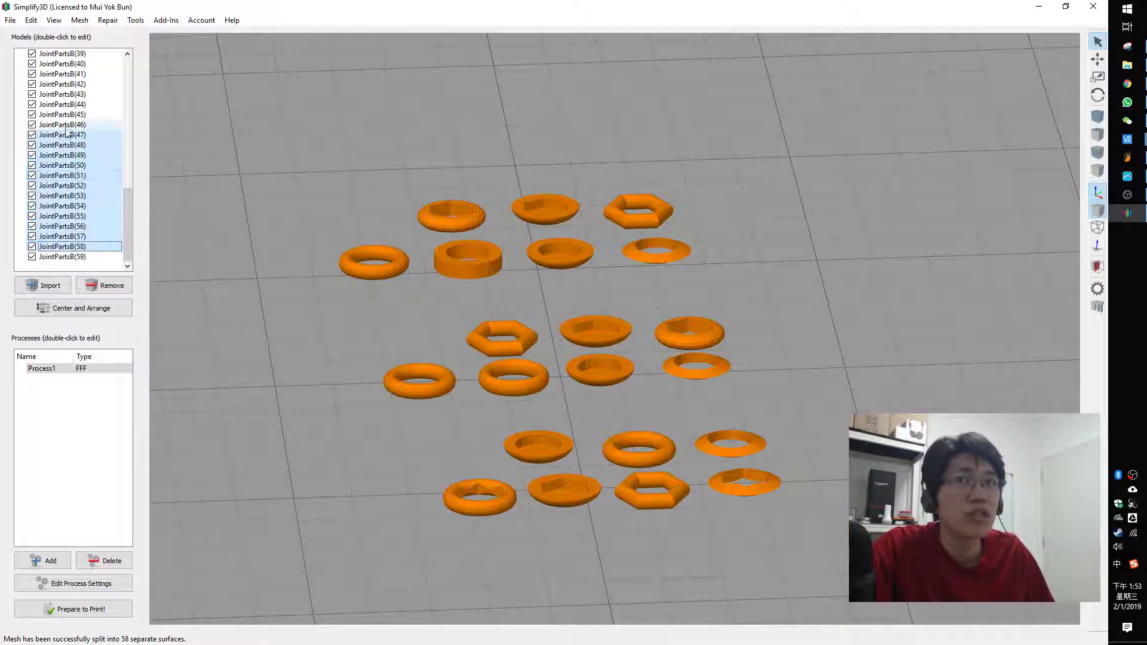
scroll(84, 248, "up", 3)
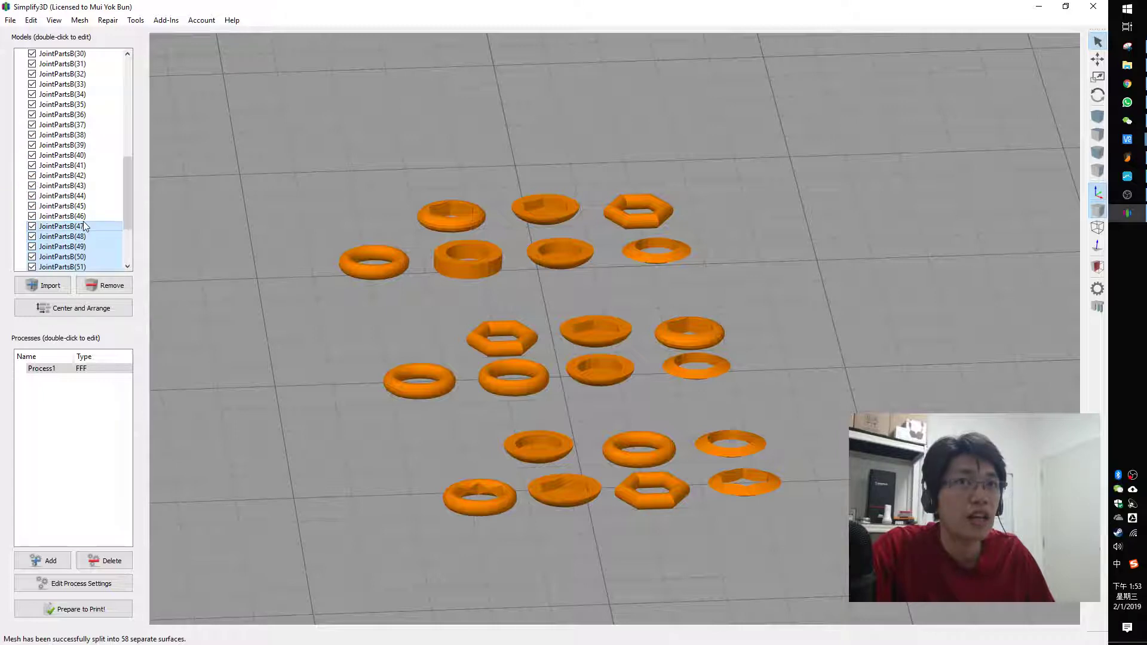
scroll(53, 195, "up", 9)
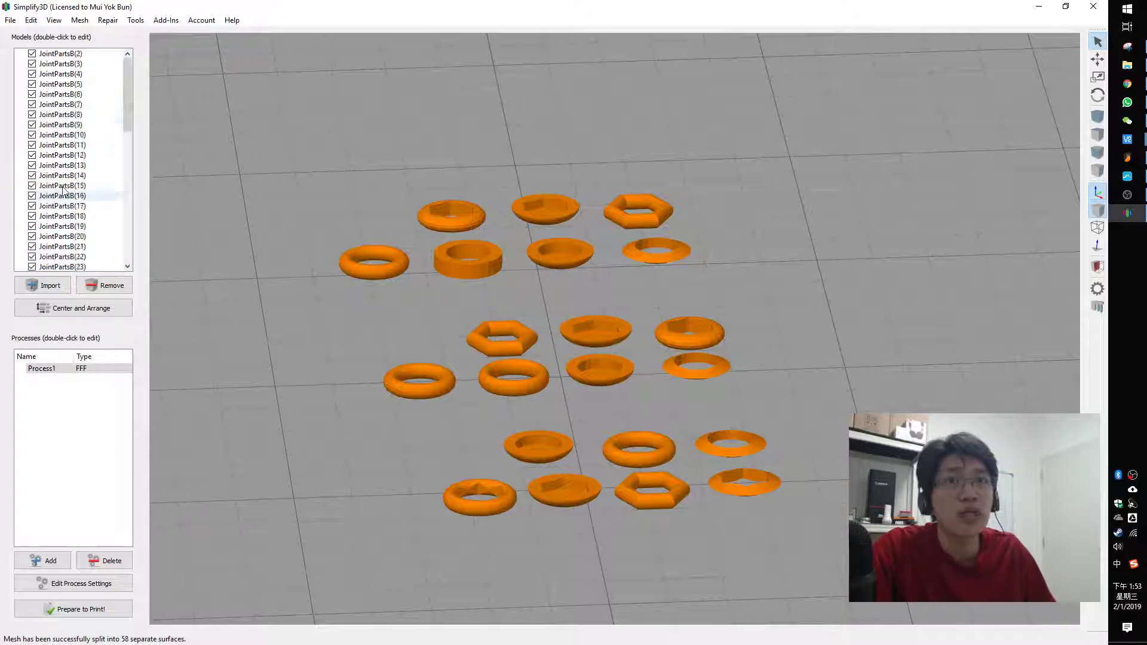
left_click_drag(68, 146, 253, 263)
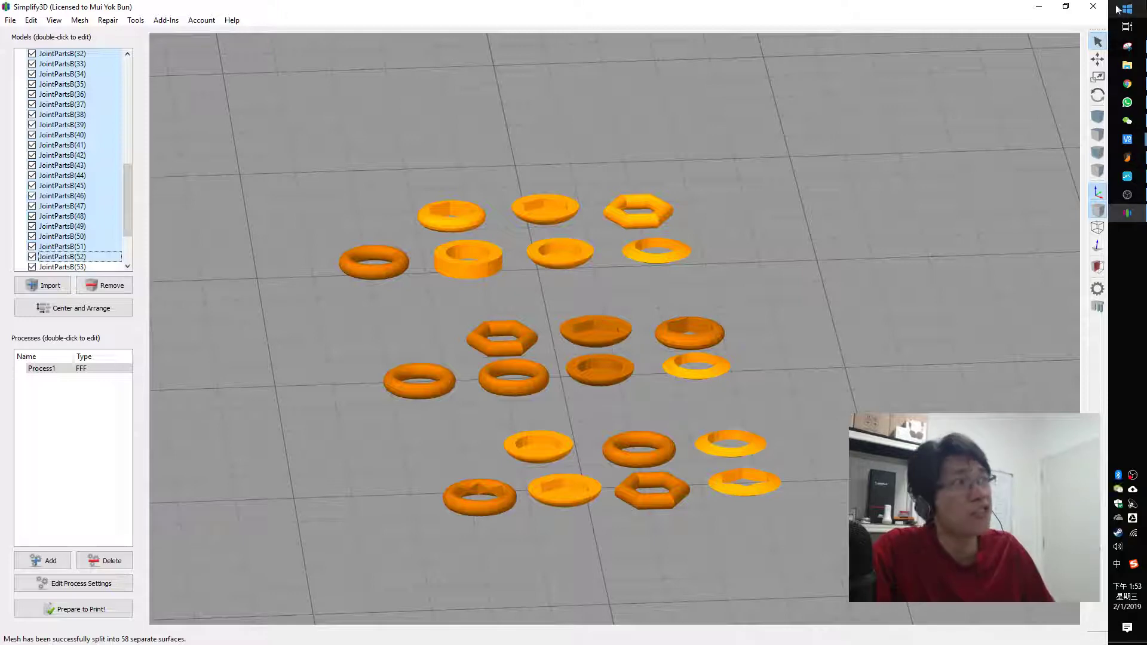
Step: Close Simplify3D, automatically generate platform supports for the first unsupported round ring in ChiTu DLP Slicer, and leave support editing
left_click(1094, 6)
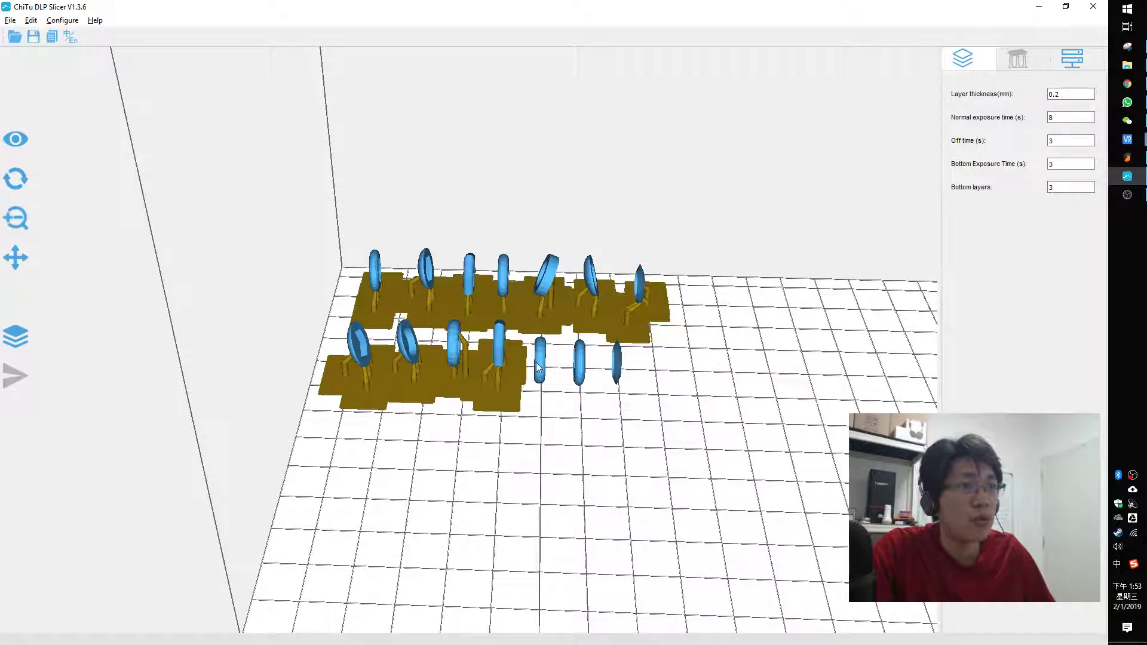
left_click_drag(739, 373, 800, 328)
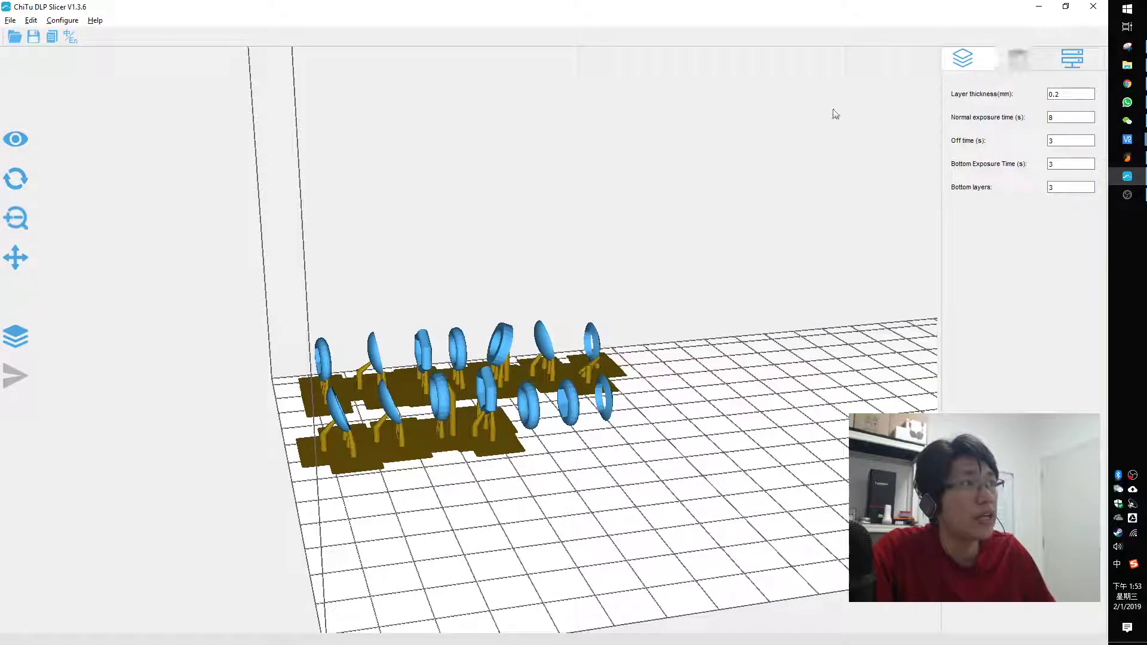
left_click(540, 411)
left_click(1015, 66)
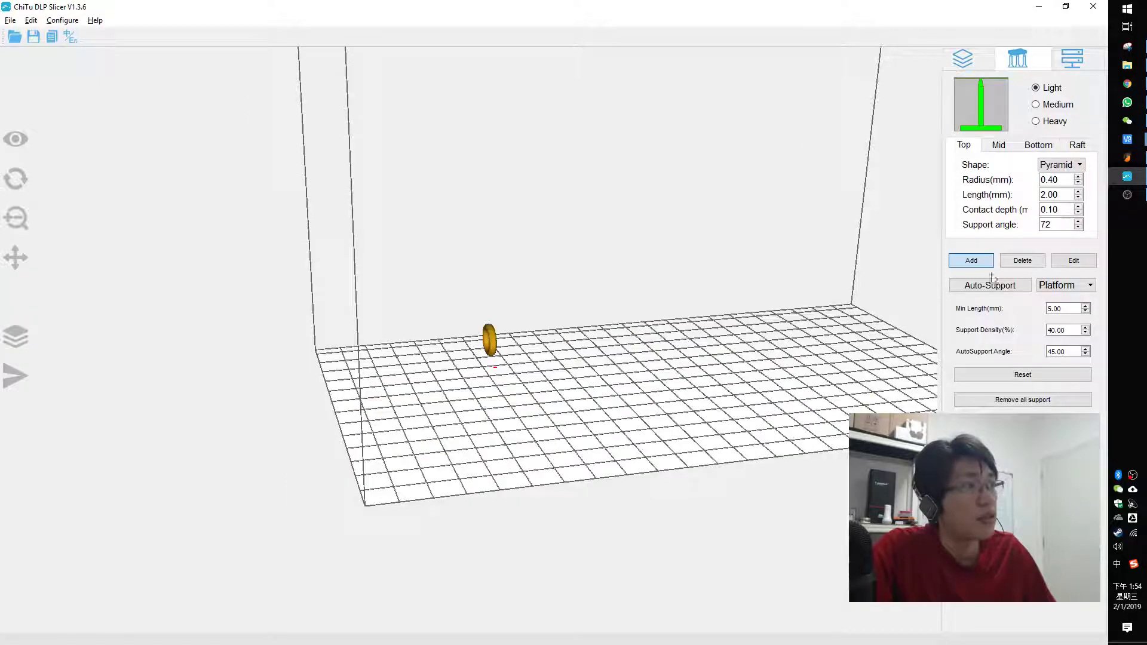
right_click_drag(571, 407, 503, 359)
scroll(598, 382, "up", 5)
left_click(1017, 290)
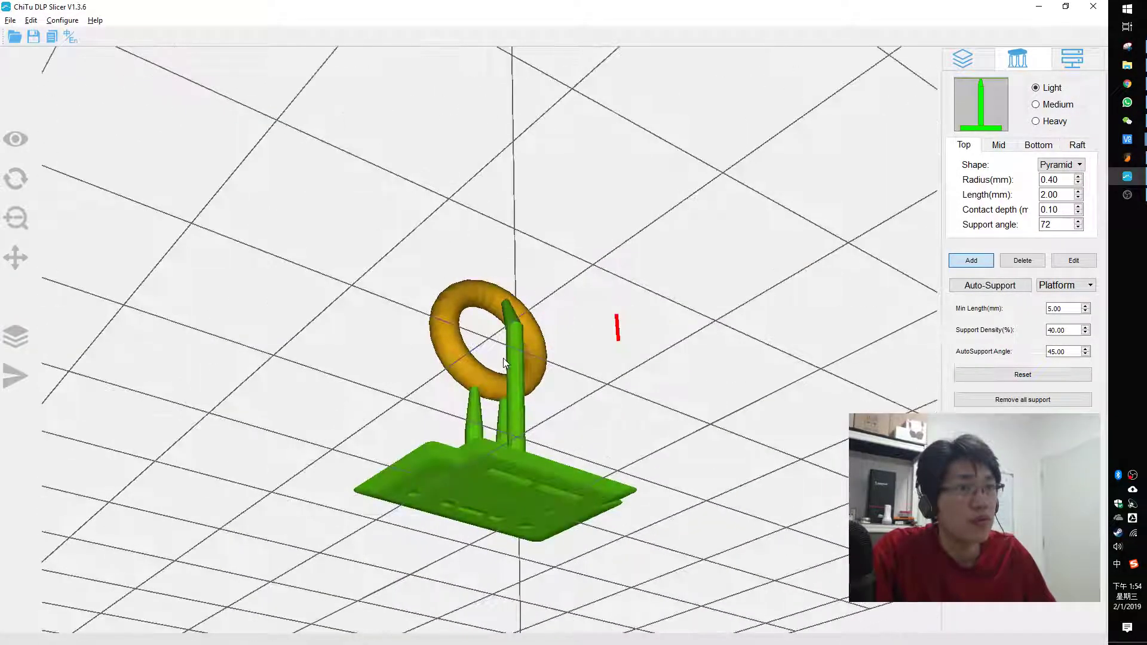
left_click_drag(504, 358, 511, 329)
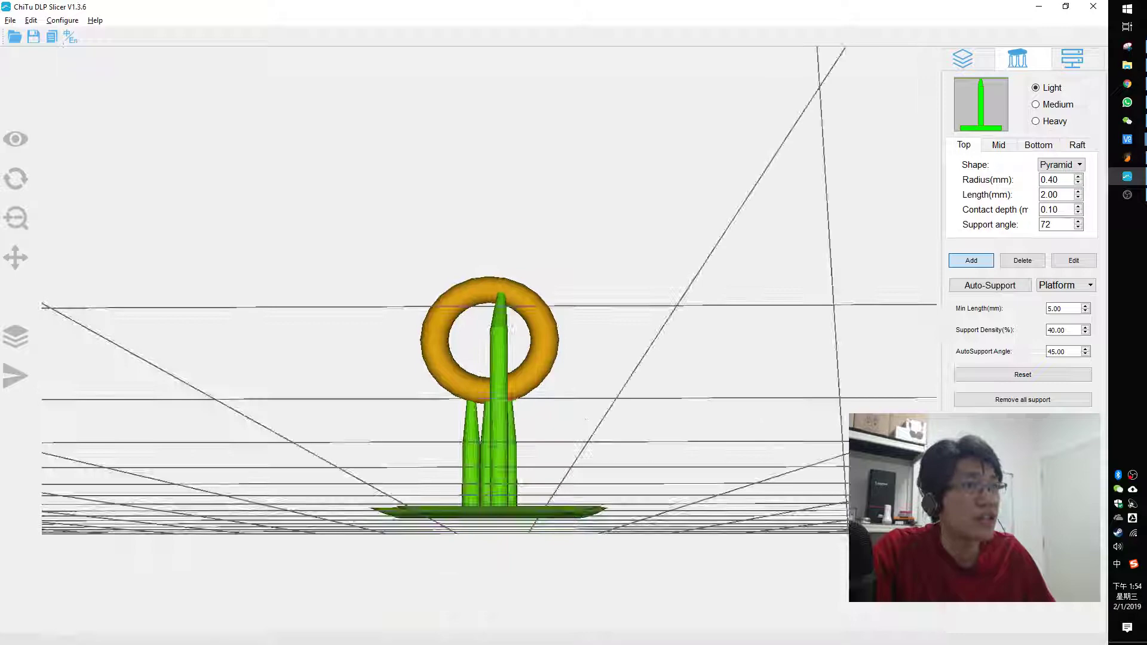
left_click(964, 58)
Step: Automatically generate platform supports for the next unsupported ring, the one with the hexagonal hole
right_click_drag(696, 275, 693, 353)
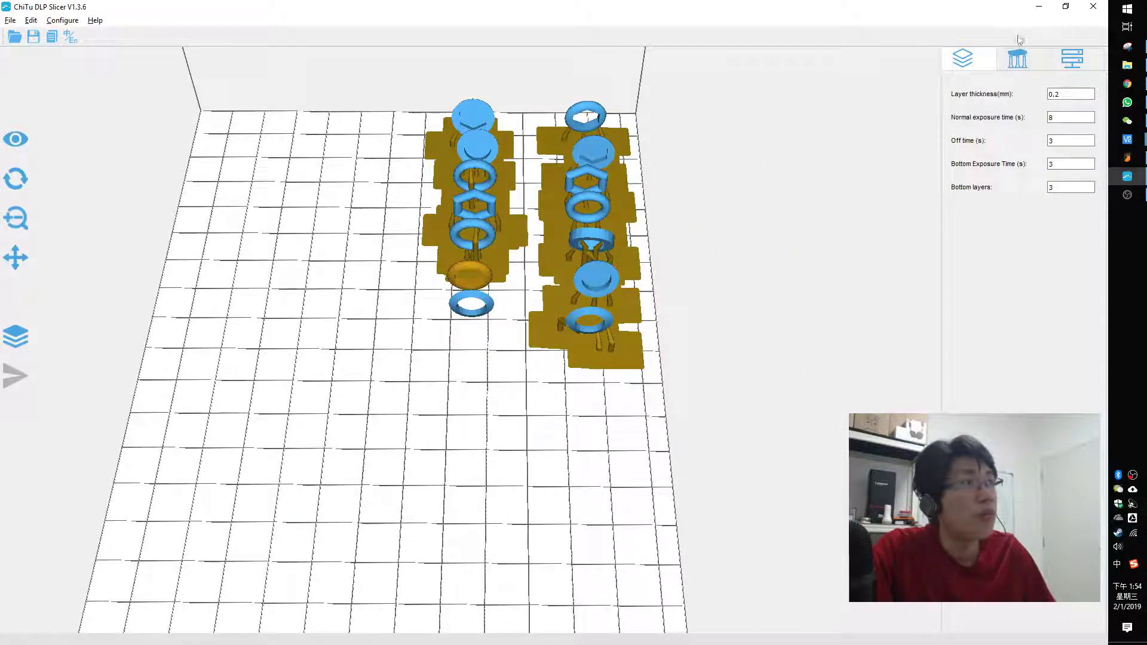
left_click(1021, 58)
left_click(1004, 292)
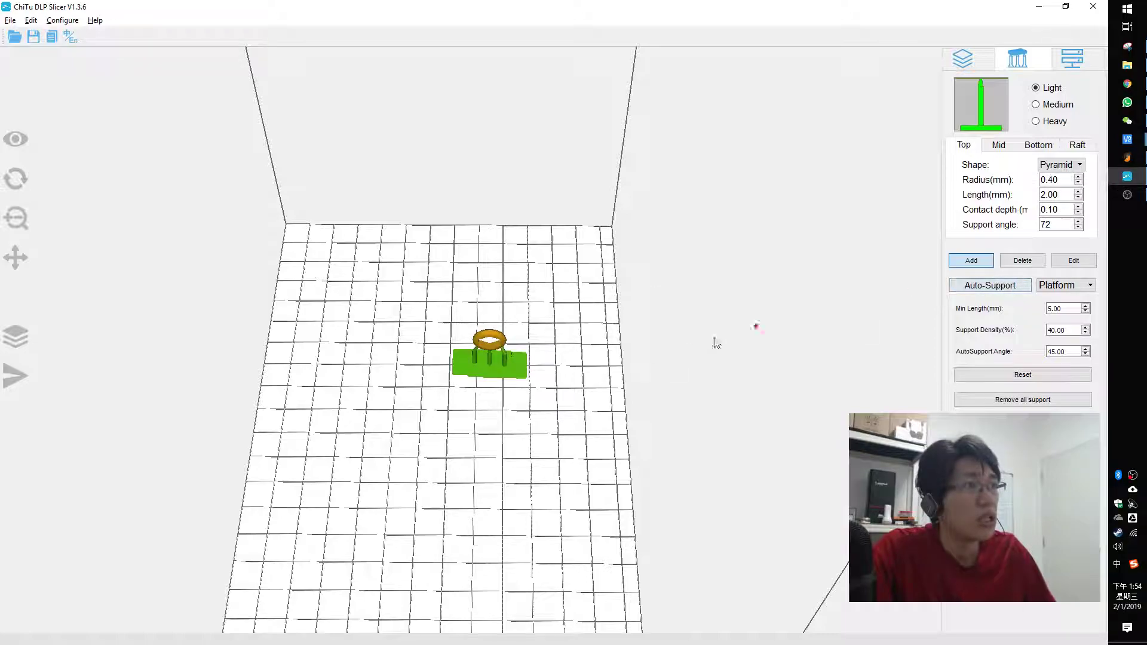
left_click_drag(714, 340, 638, 361)
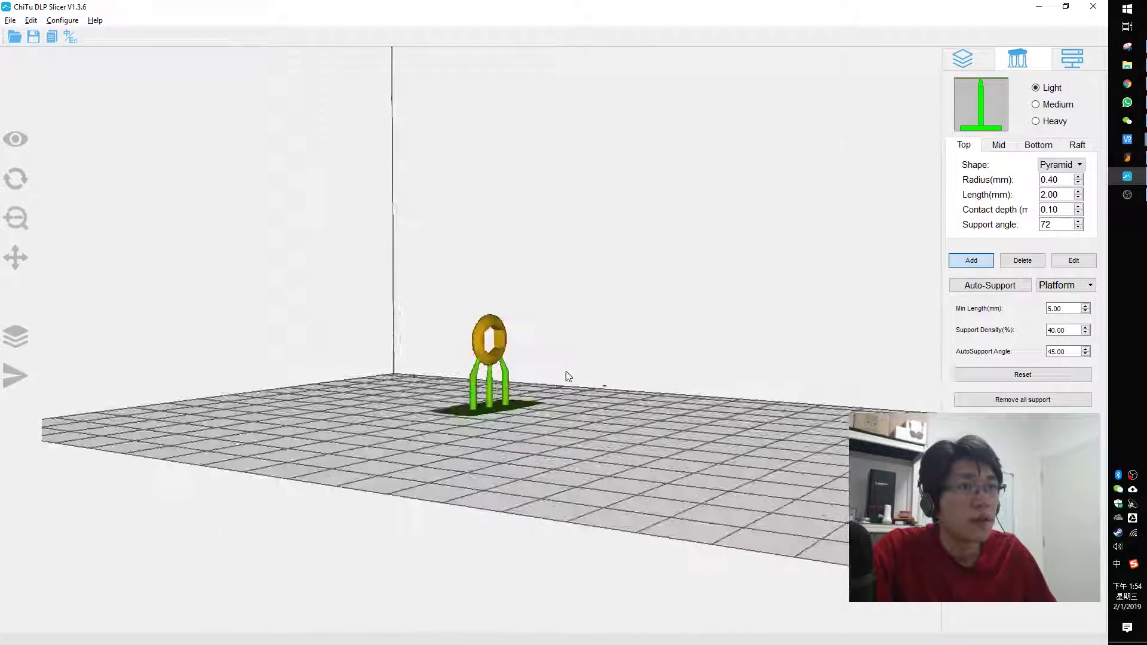
scroll(598, 351, "up", 5)
scroll(640, 340, "down", 4)
Step: Add two light supports between the existing ones under the hexagonal-hole ring, and leave support editing
right_click_drag(660, 388, 565, 336)
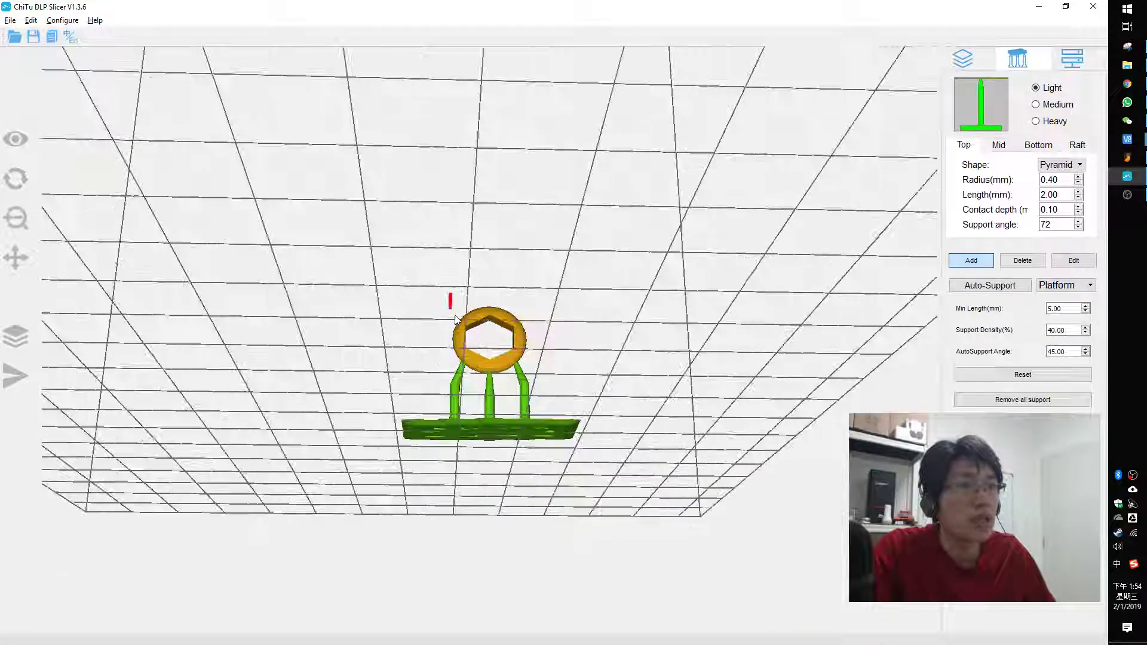
right_click_drag(687, 389, 742, 435)
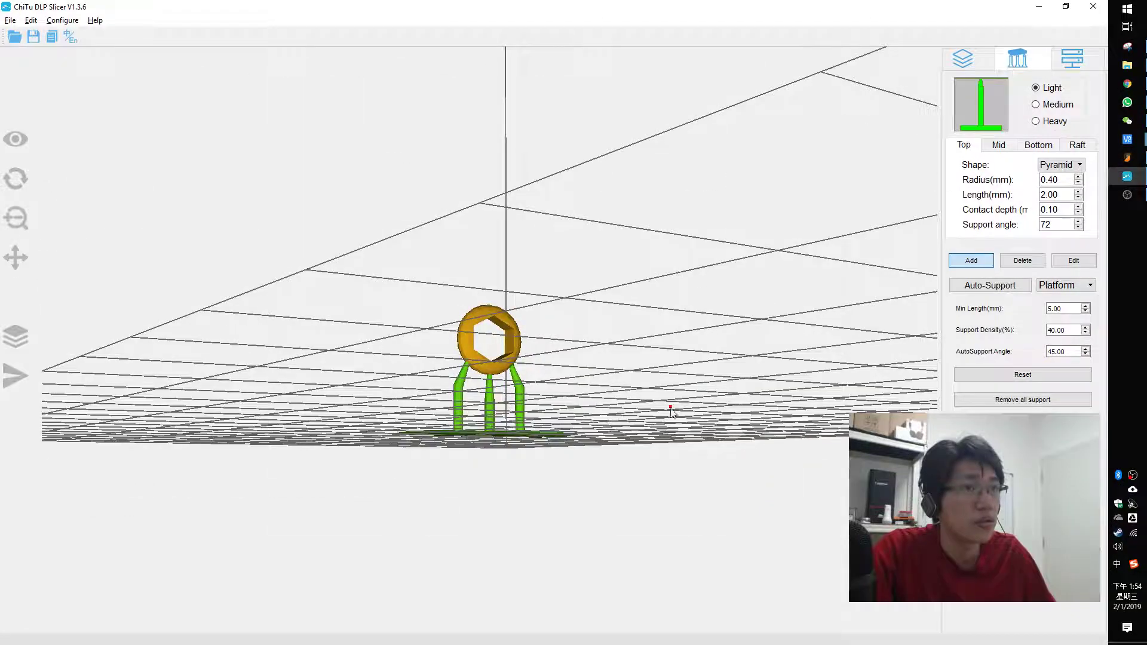
left_click_drag(672, 412, 669, 436)
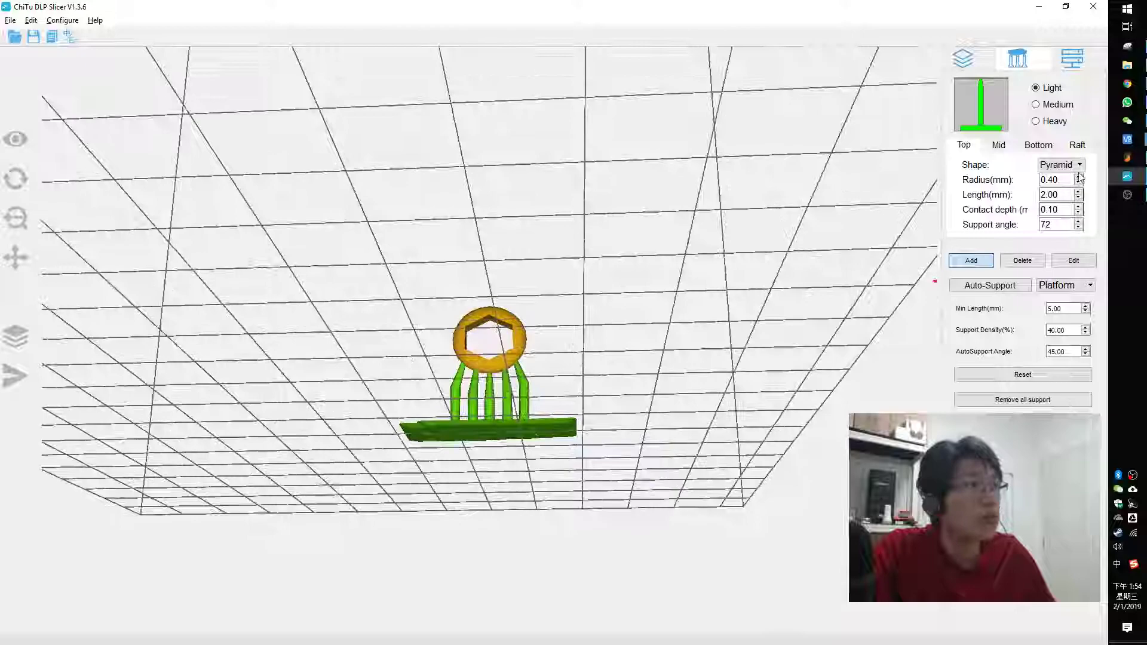
left_click(979, 58)
Step: Shift the last unsupported thin ring slightly toward the neighbouring supported ring in its row
right_click_drag(785, 477, 857, 496)
right_click_drag(729, 253, 668, 435)
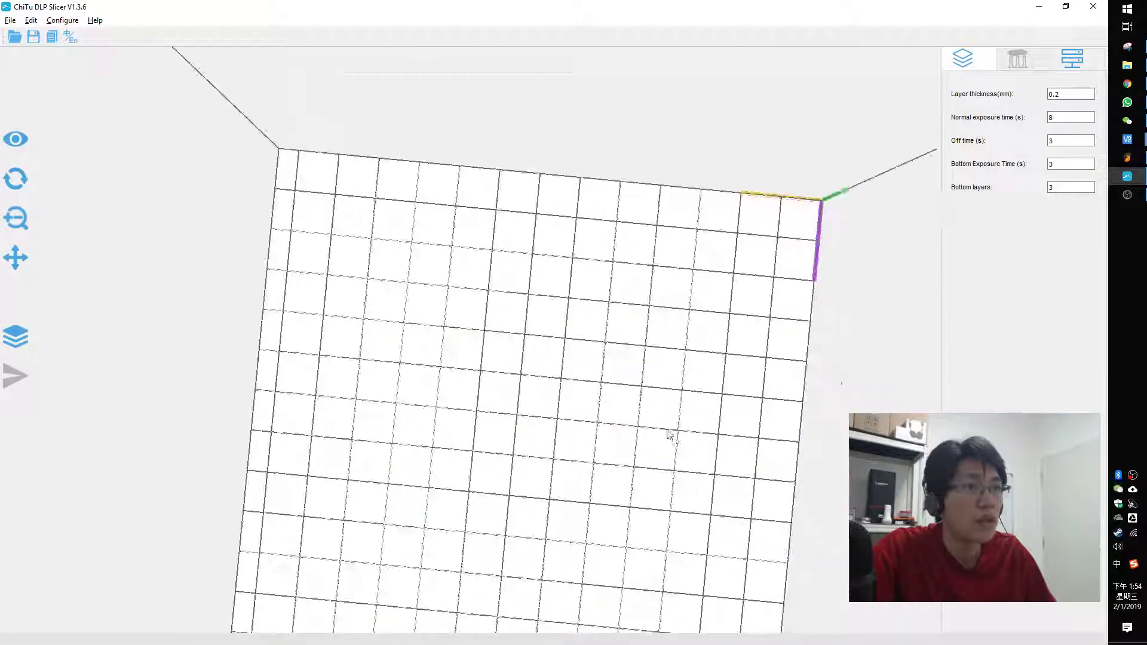
left_click_drag(627, 445, 615, 367)
left_click_drag(538, 391, 434, 298)
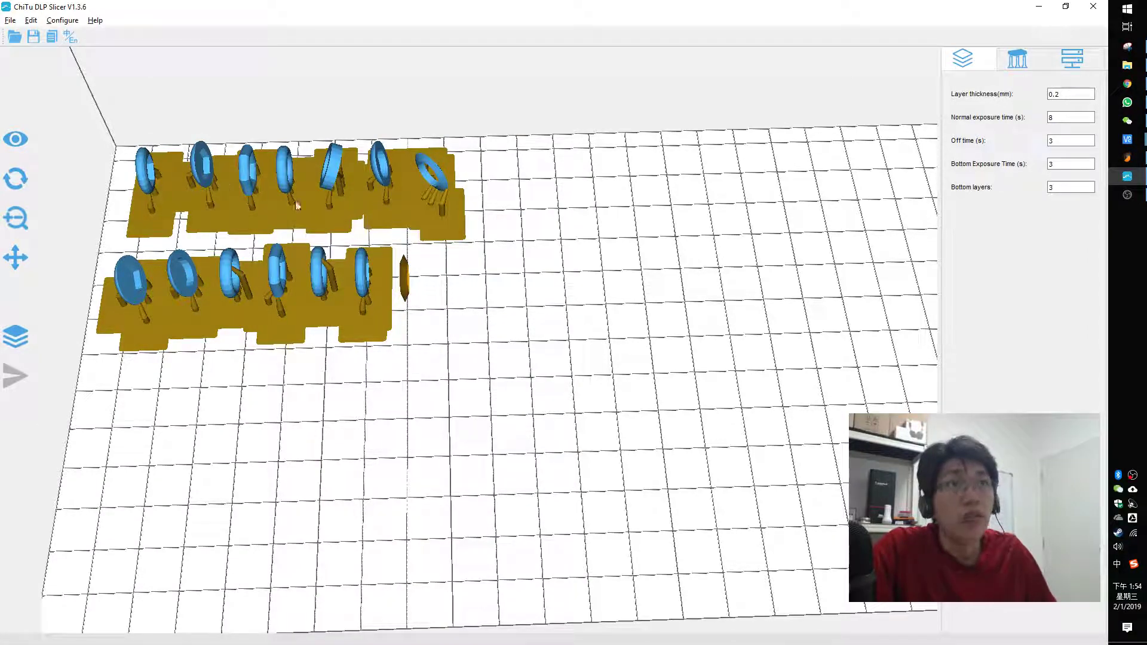
scroll(423, 292, "up", 3)
left_click_drag(422, 292, 411, 287)
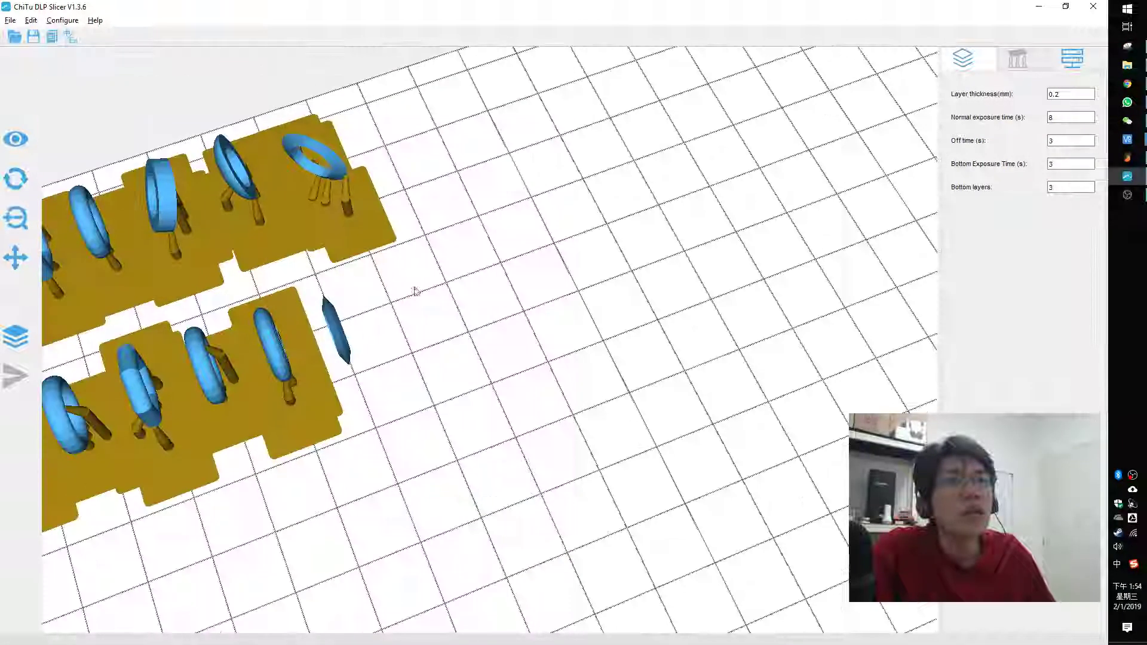
left_click_drag(353, 356, 339, 353)
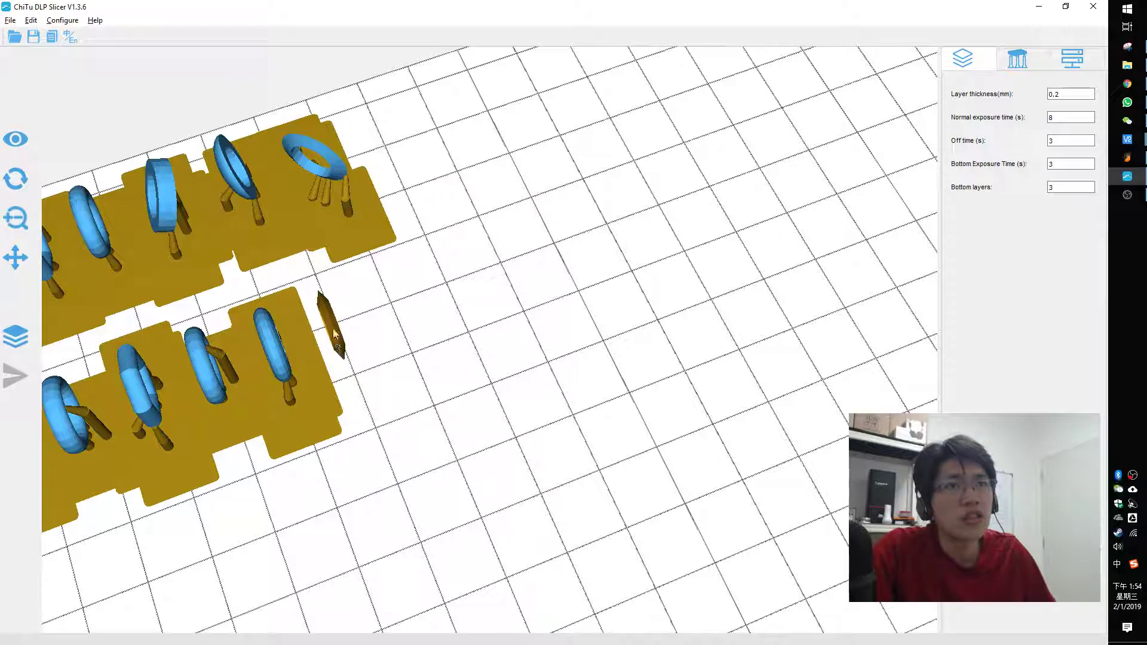
Step: Add three light supports along the lower edge of the thin ring: one at its lowest point and one on each side
left_click(1017, 58)
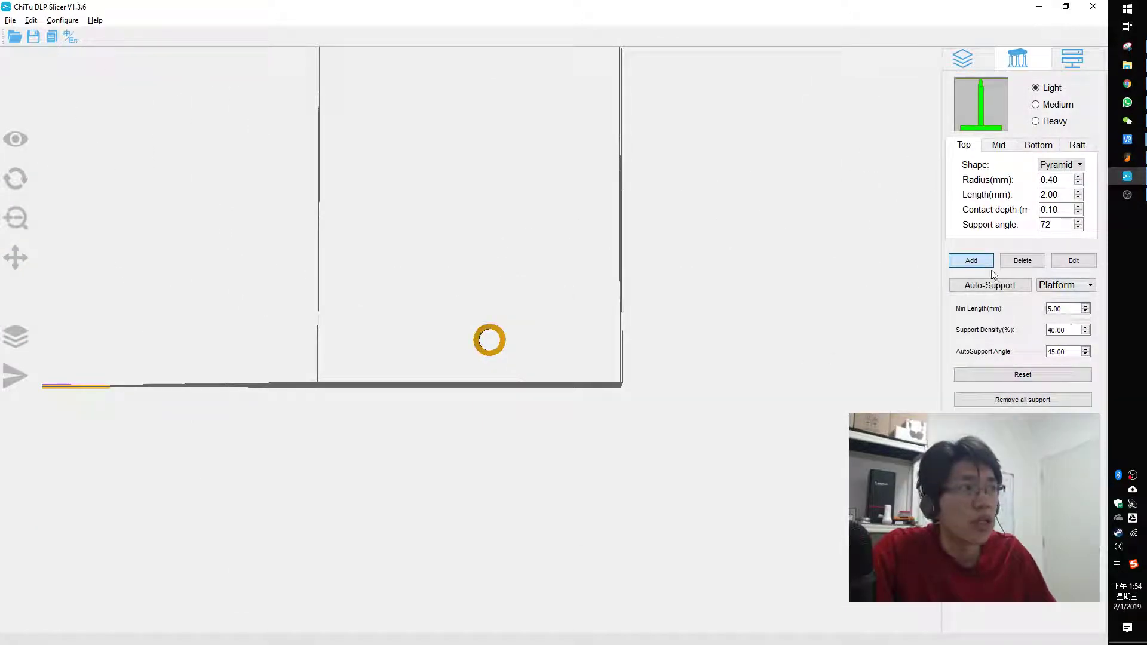
scroll(548, 325, "up", 6)
scroll(695, 360, "down", 8)
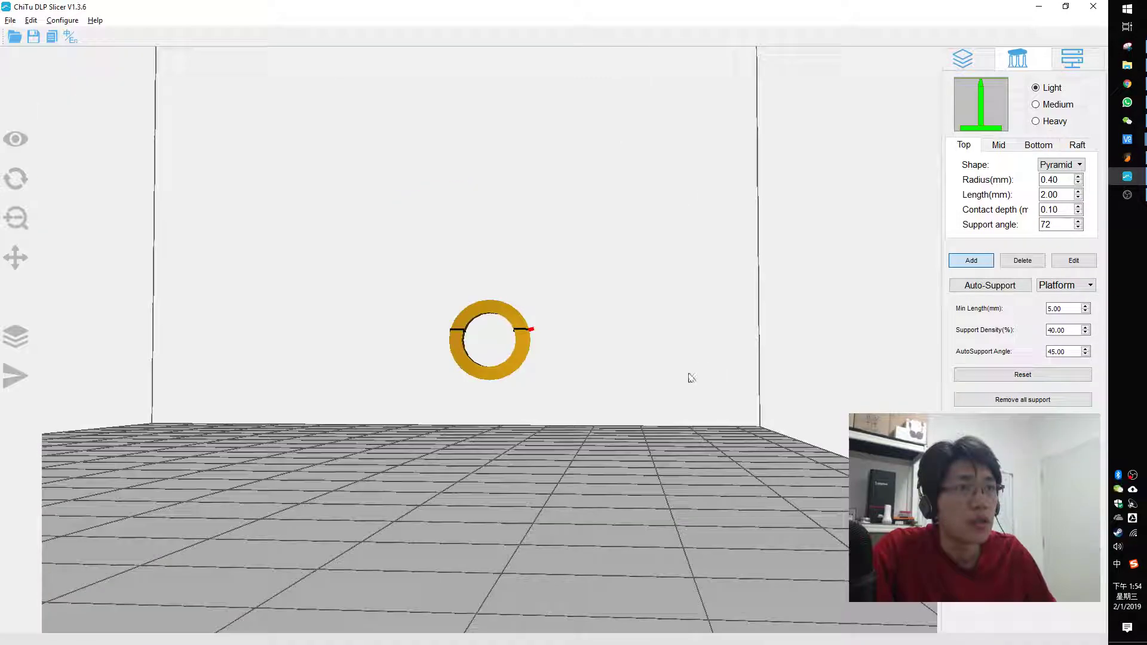
right_click_drag(688, 376, 519, 307)
scroll(516, 313, "up", 3)
left_click_drag(515, 313, 489, 376)
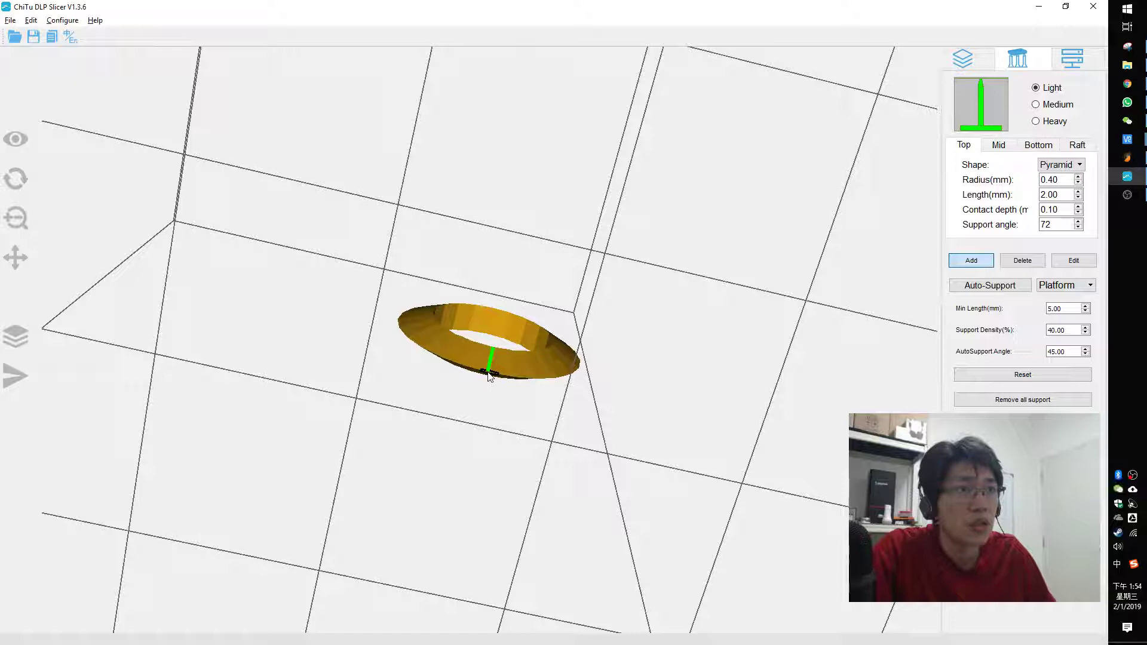
left_click(488, 373)
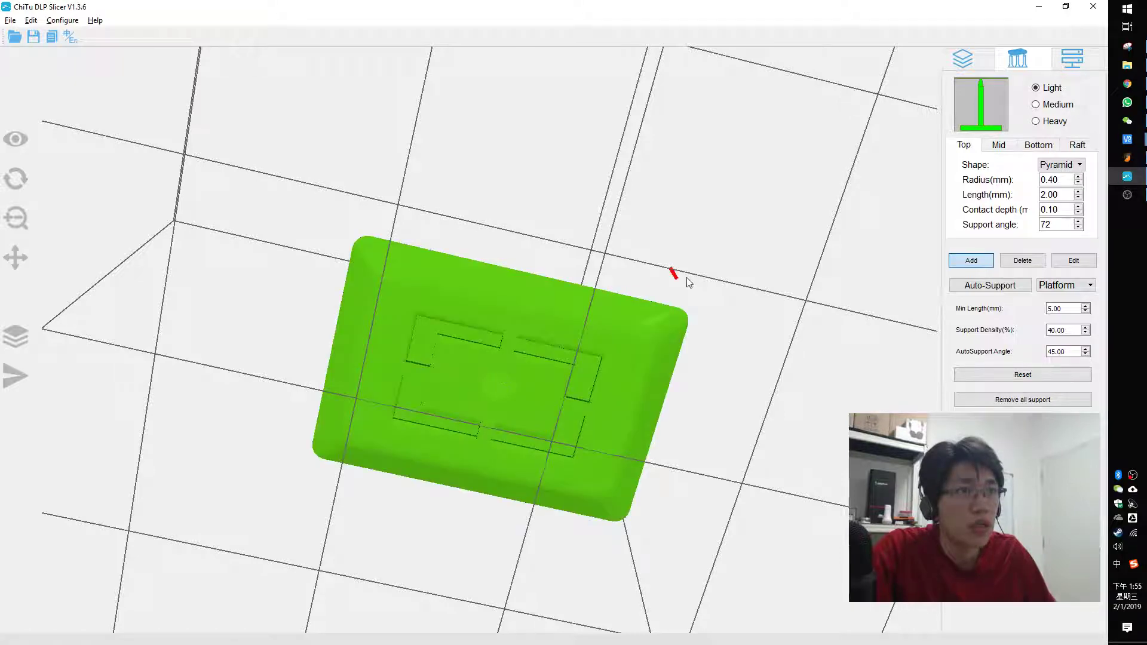
right_click_drag(687, 277, 611, 242)
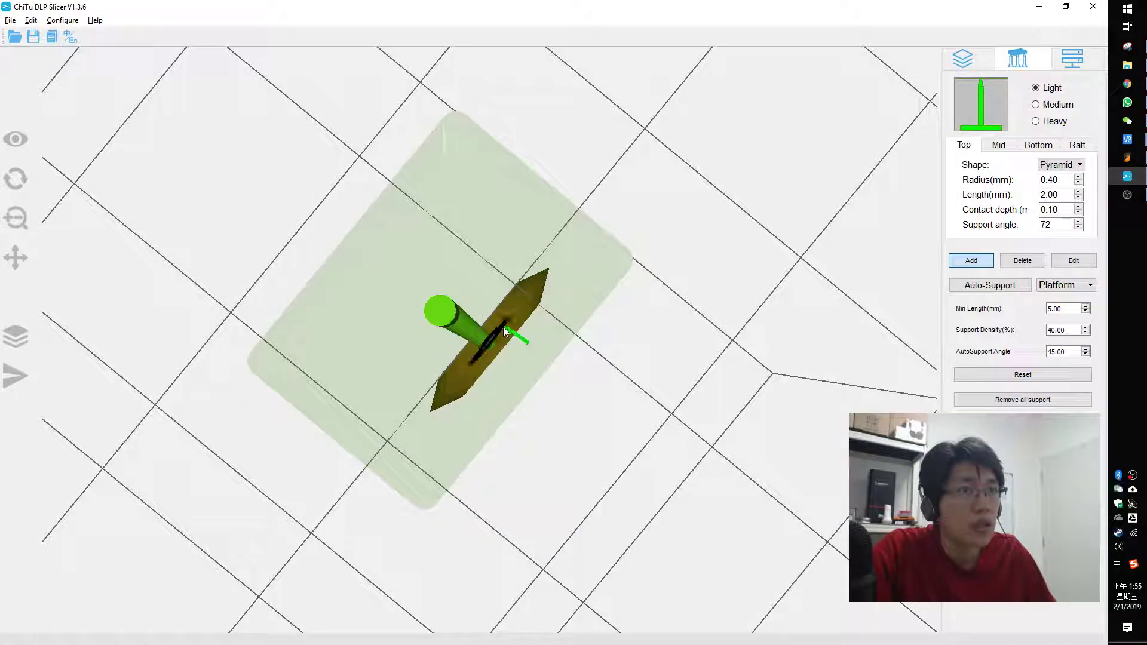
left_click(505, 323)
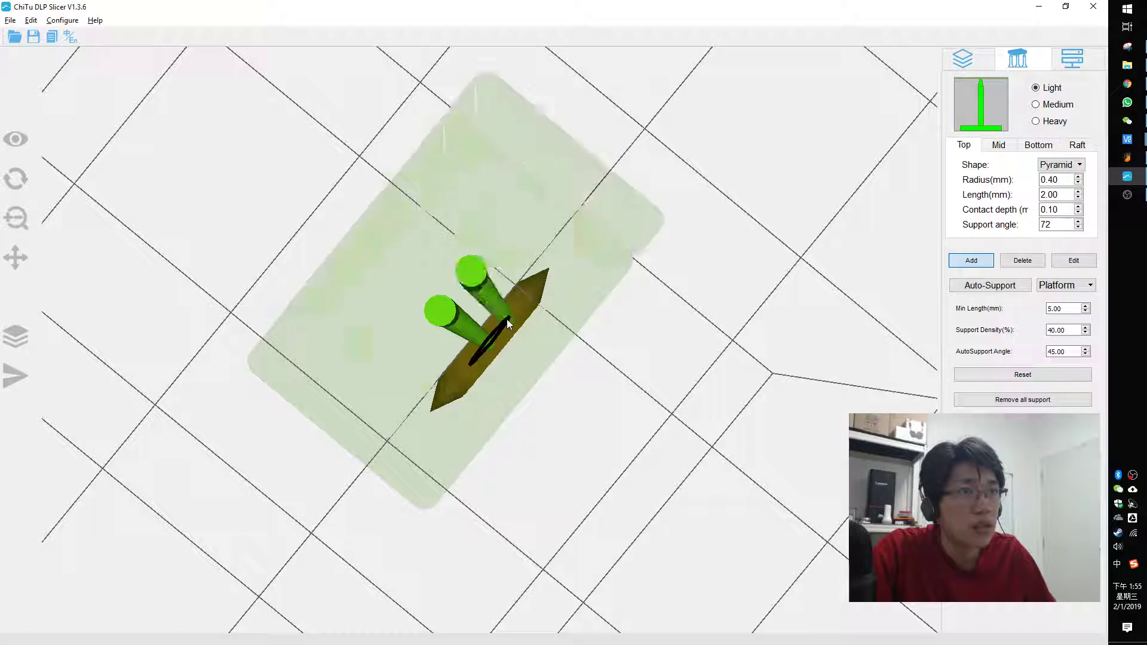
left_click(465, 370)
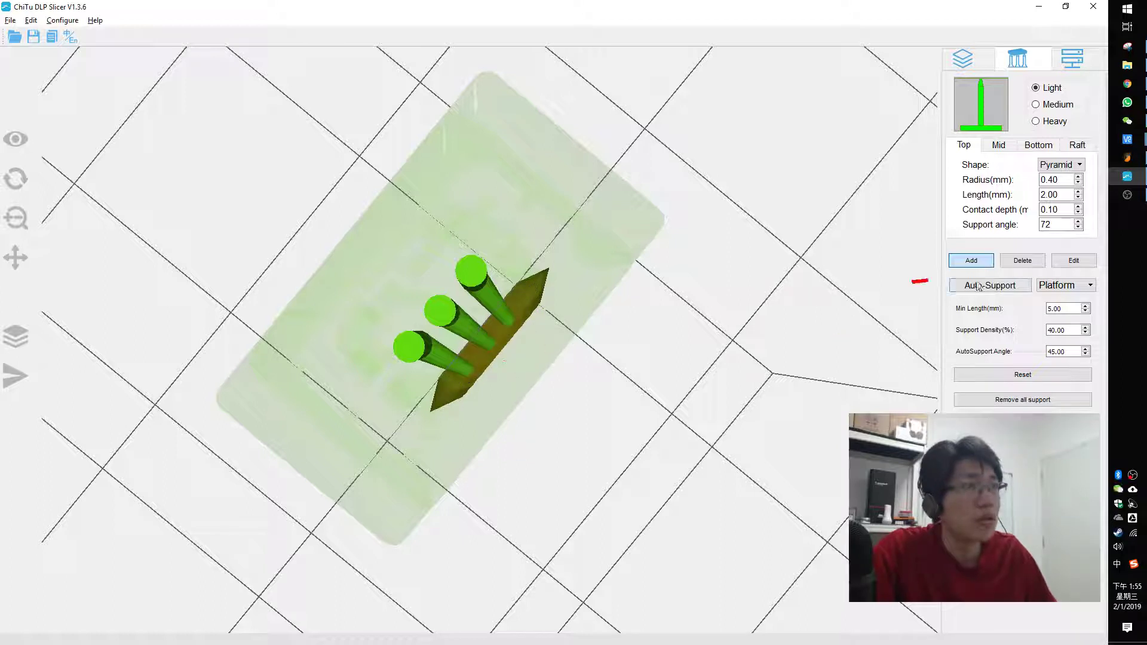
Step: Delete the last-placed outer support under the thin ring
left_click(1034, 263)
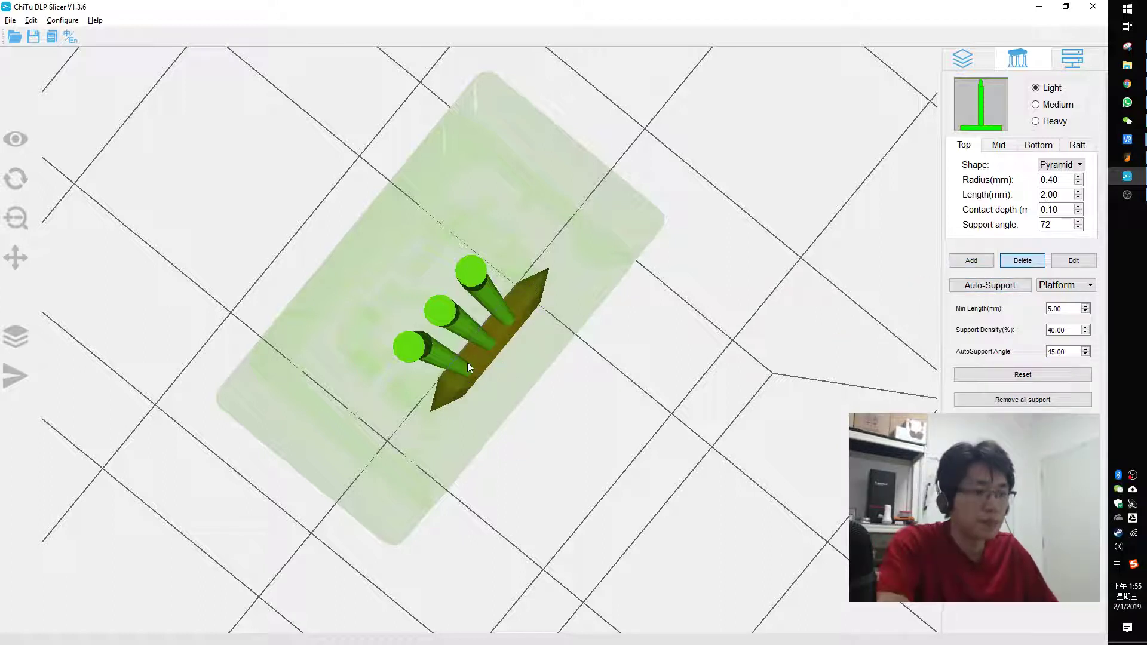
left_click(1029, 263)
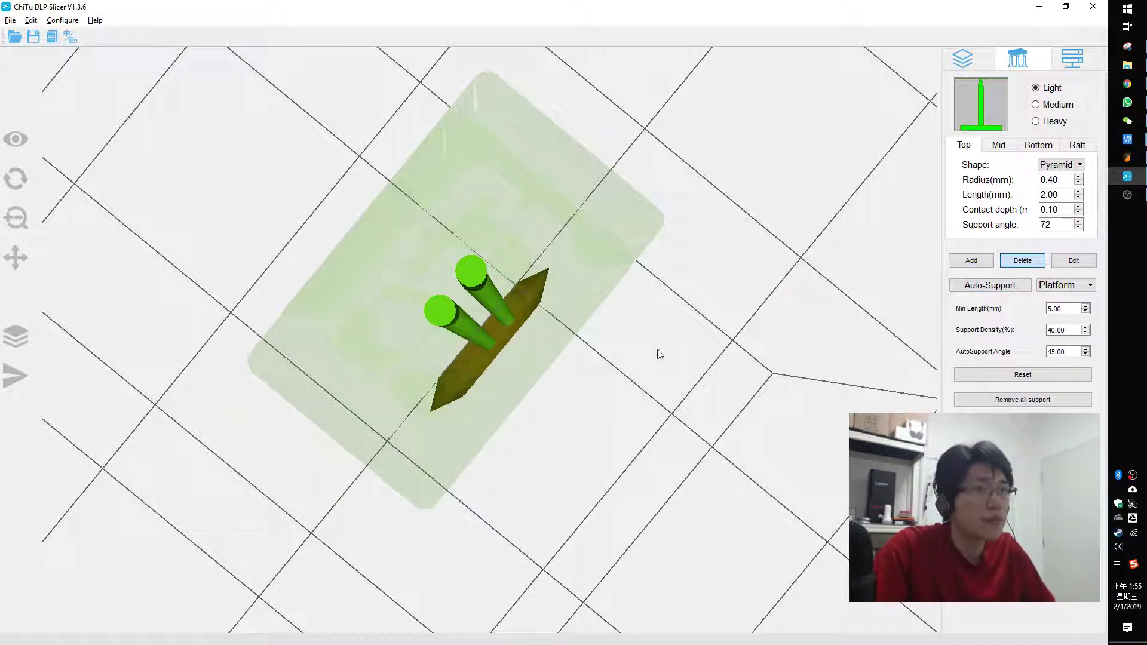
left_click(465, 371)
Step: Add a replacement light support under the thin ring's lower edge and another one farther out along its rim
right_click_drag(620, 312, 679, 375)
left_click_drag(679, 376, 445, 405)
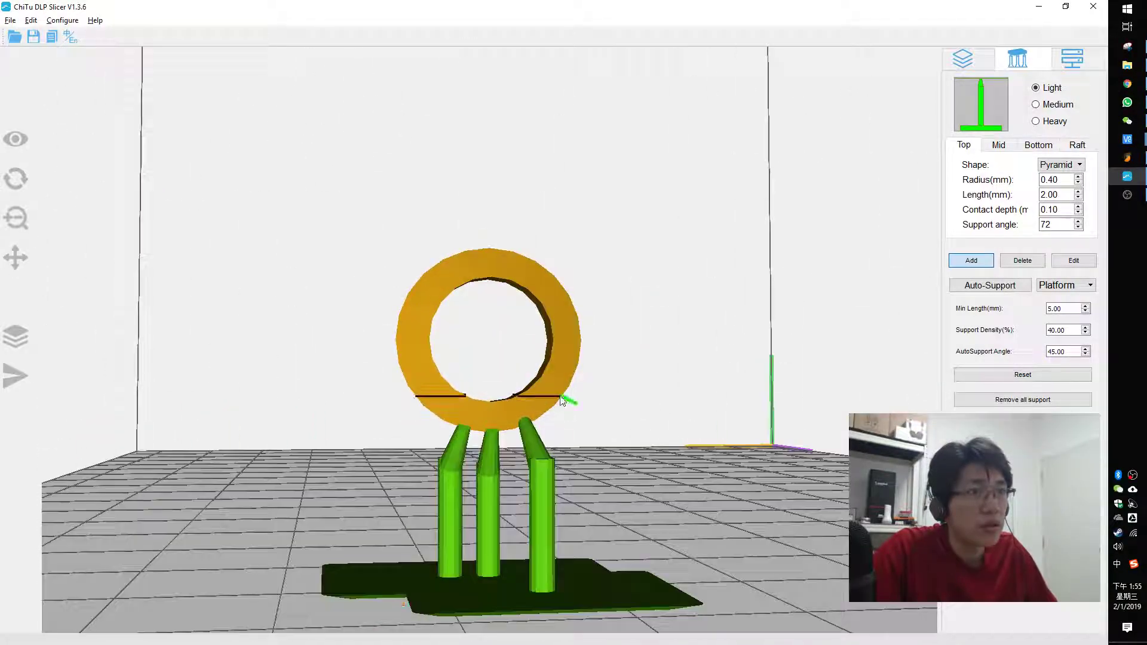
left_click(432, 415)
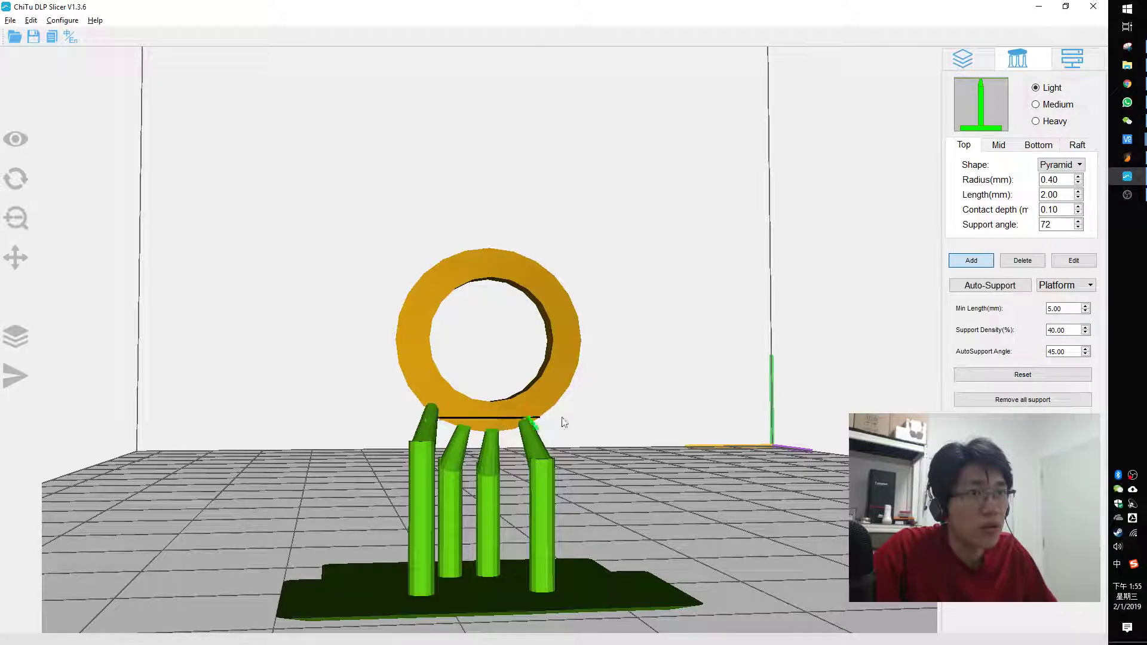
left_click_drag(561, 418, 833, 383)
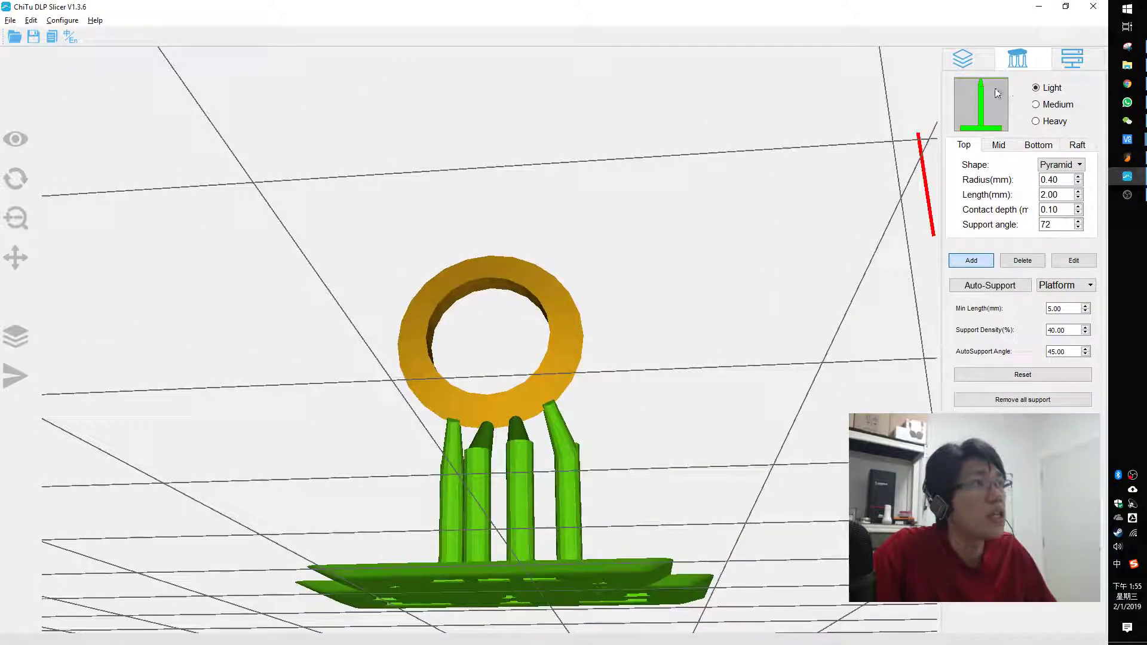
Step: Finish support editing for the thin ring and import z1.stl through z7.stl from the print folder
left_click(962, 58)
left_click_drag(803, 291, 575, 306)
scroll(527, 416, "down", 3)
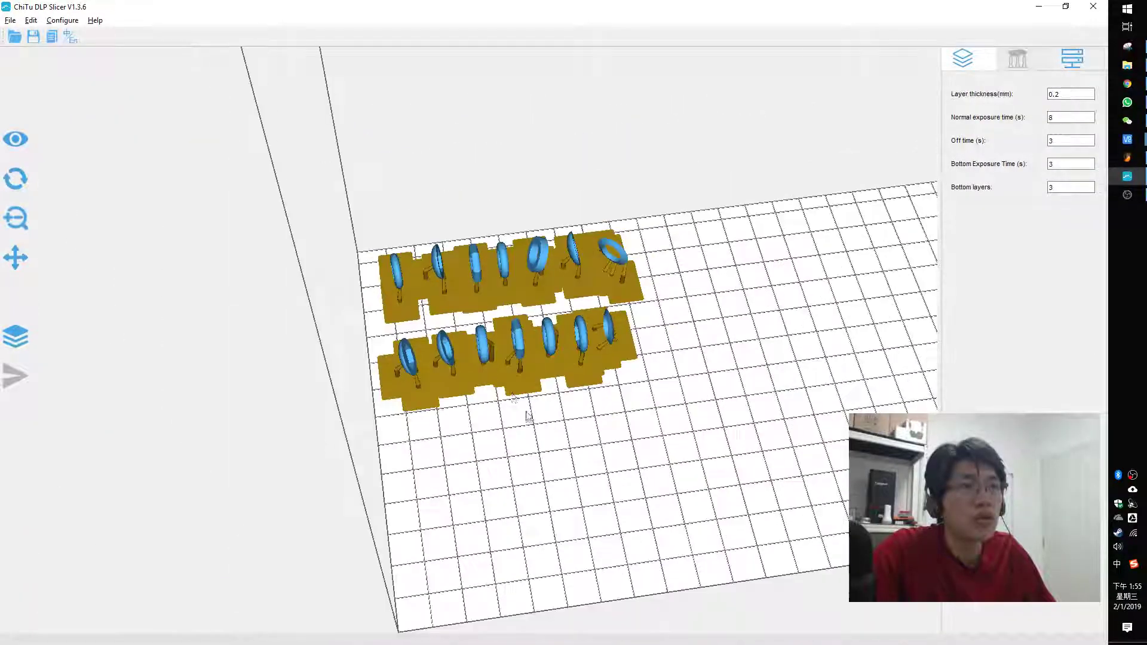
left_click(19, 39)
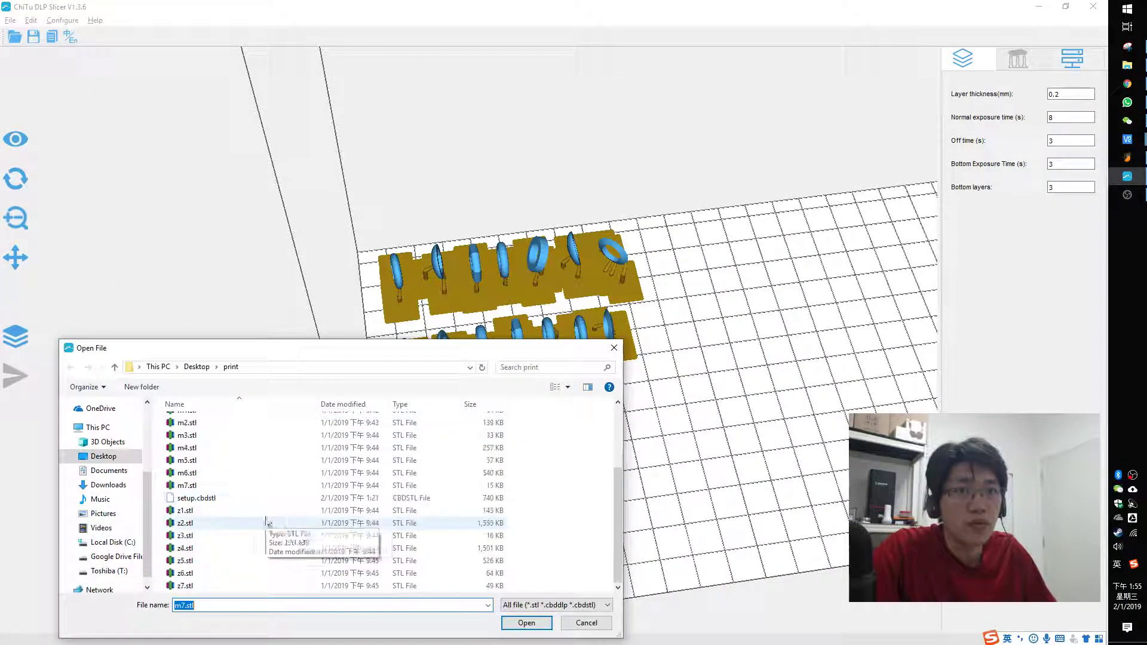
left_click(221, 510)
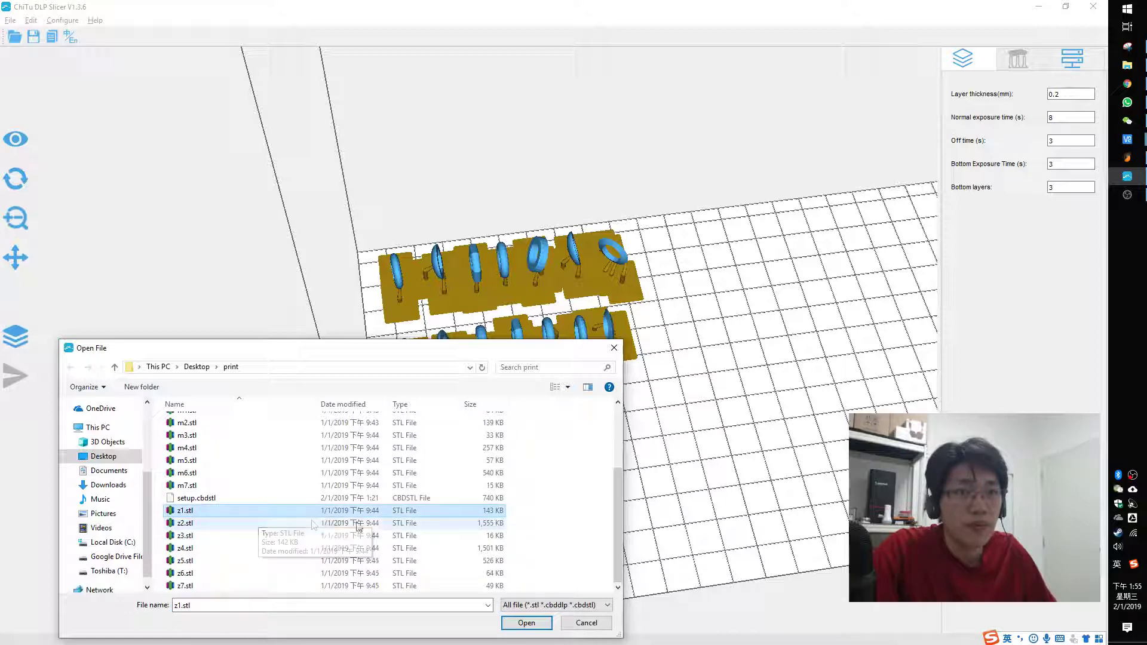
left_click(445, 587, "shift")
left_click(527, 623)
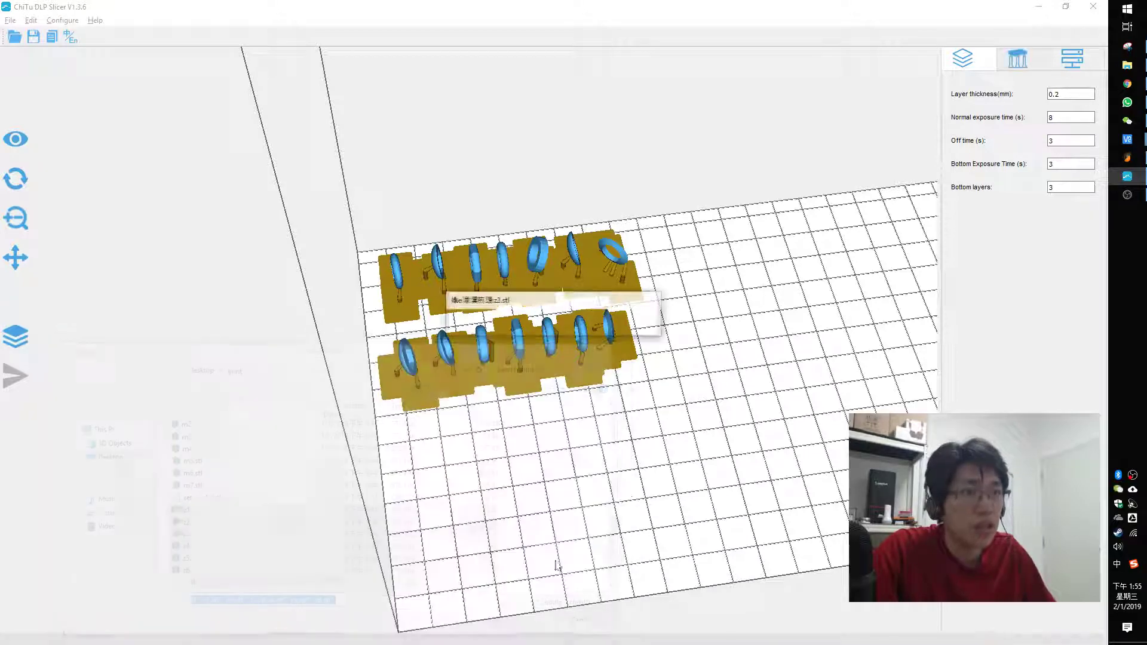
Step: Spread the stacked imported parts from the plate's centre into a loose row in front of the supported rows
right_click_drag(849, 456, 786, 413)
left_click_drag(744, 378, 492, 394)
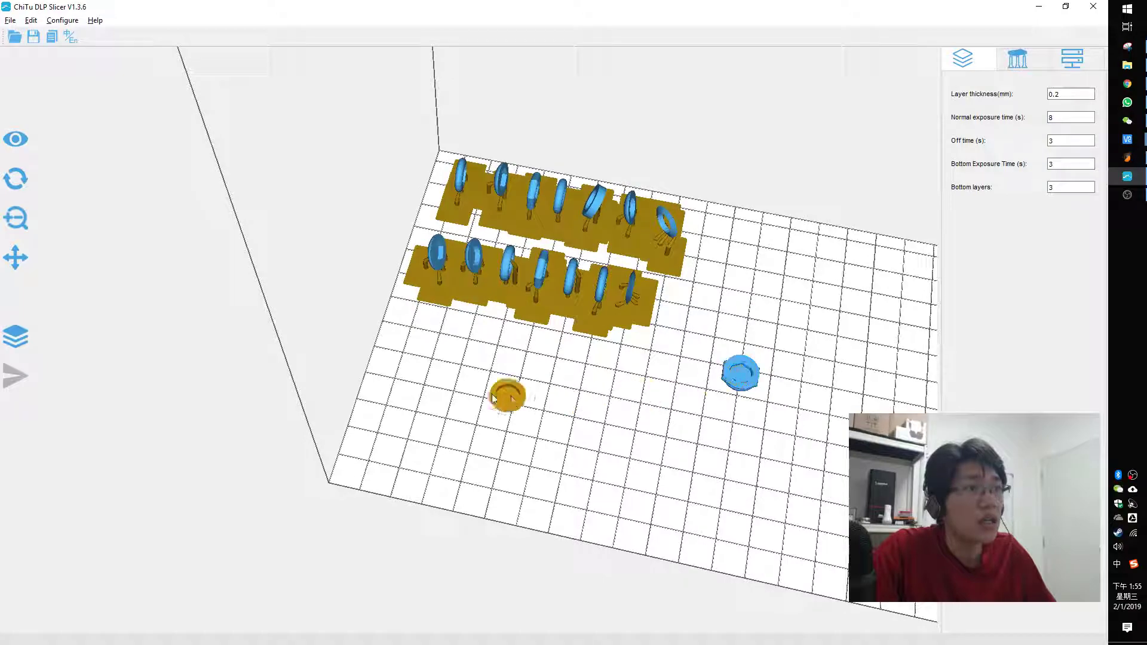
left_click_drag(747, 380, 536, 423)
left_click_drag(734, 367, 472, 459)
left_click_drag(641, 411, 531, 485)
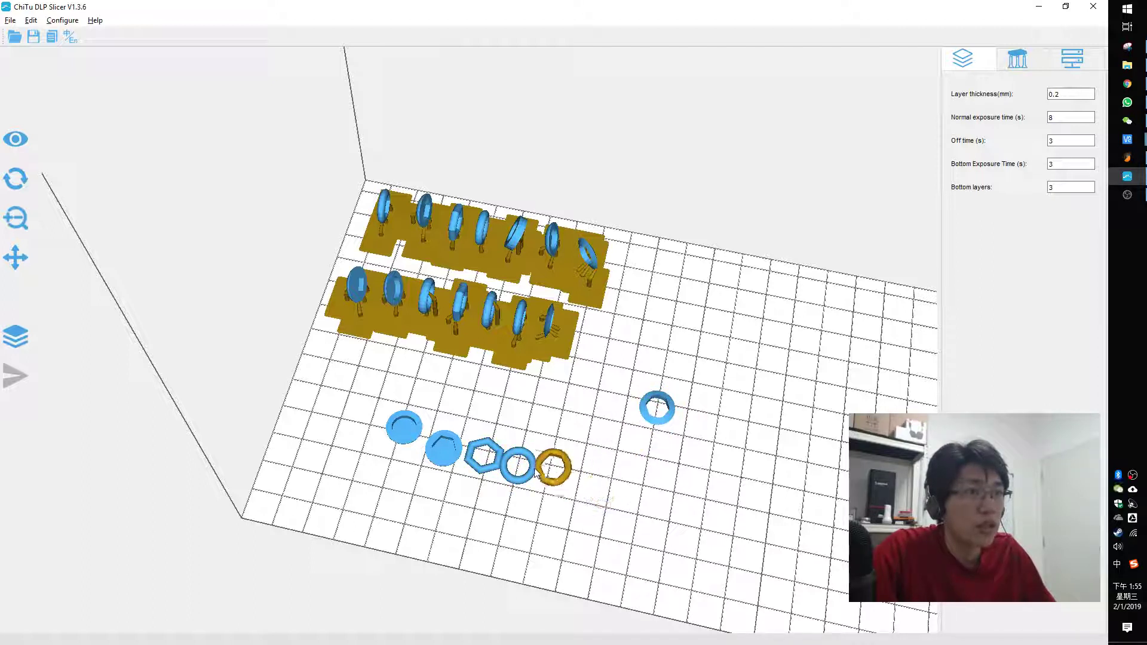
left_click_drag(641, 413, 631, 499)
Step: Move the first solid disc to the start of a third row and rotate it 70° about X
left_click_drag(407, 441, 310, 372)
left_click_drag(165, 416, 196, 395)
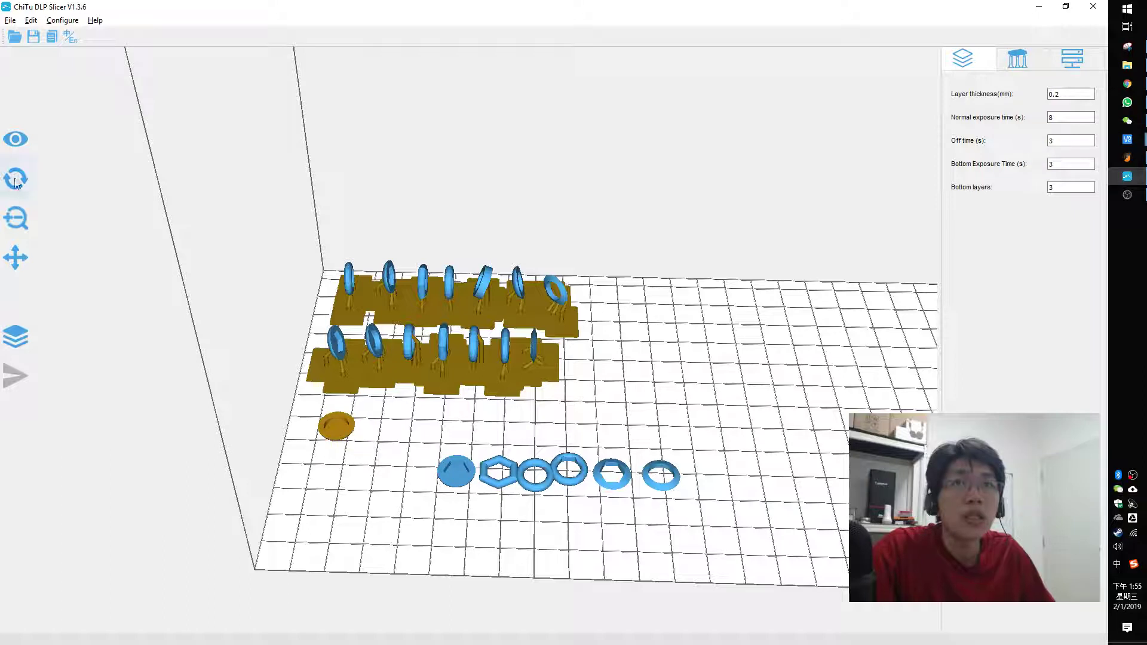
left_click(16, 180)
type("70")
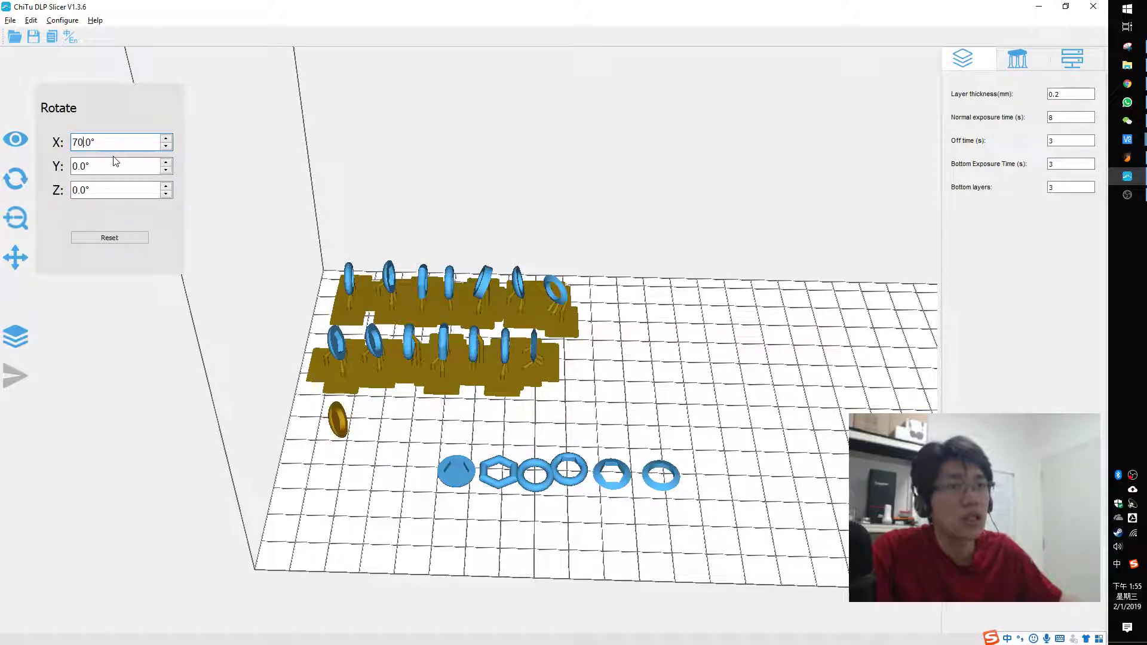
Step: Rotate the second disc 70° about X and place it beside the first disc in the third row
left_click(457, 471)
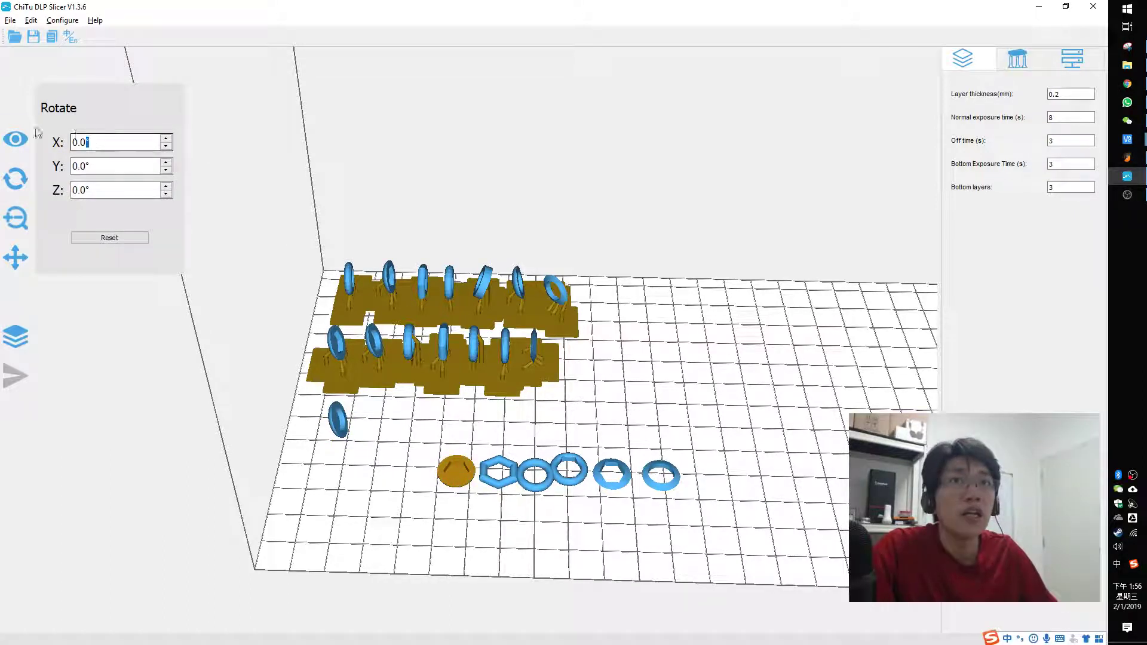
type("70")
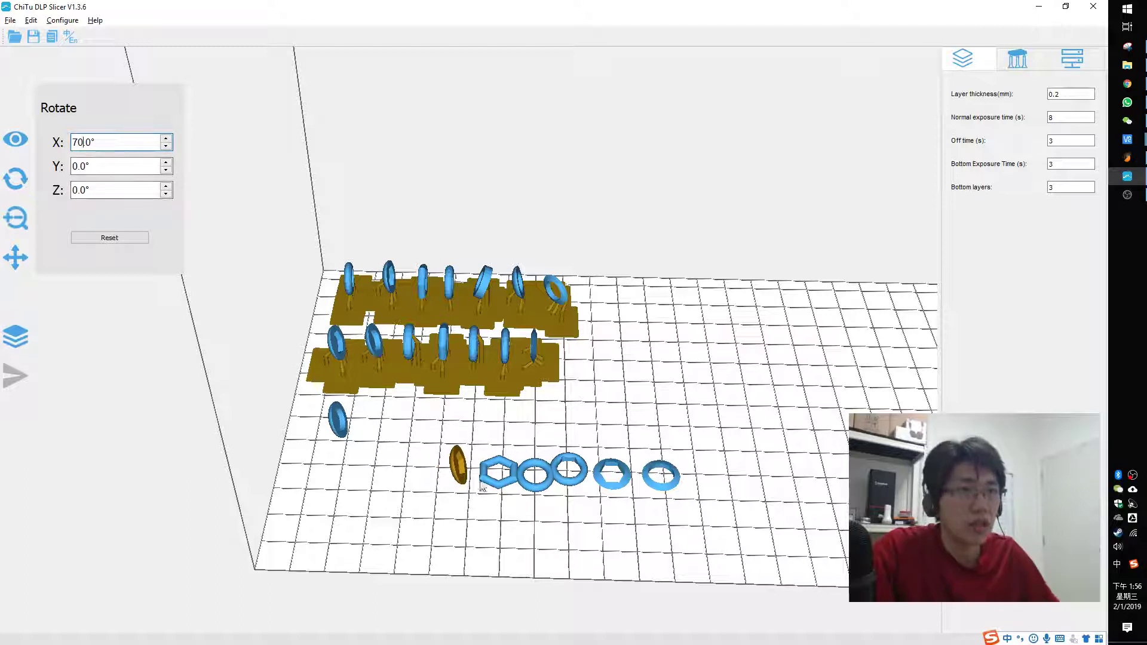
left_click_drag(463, 483, 336, 430)
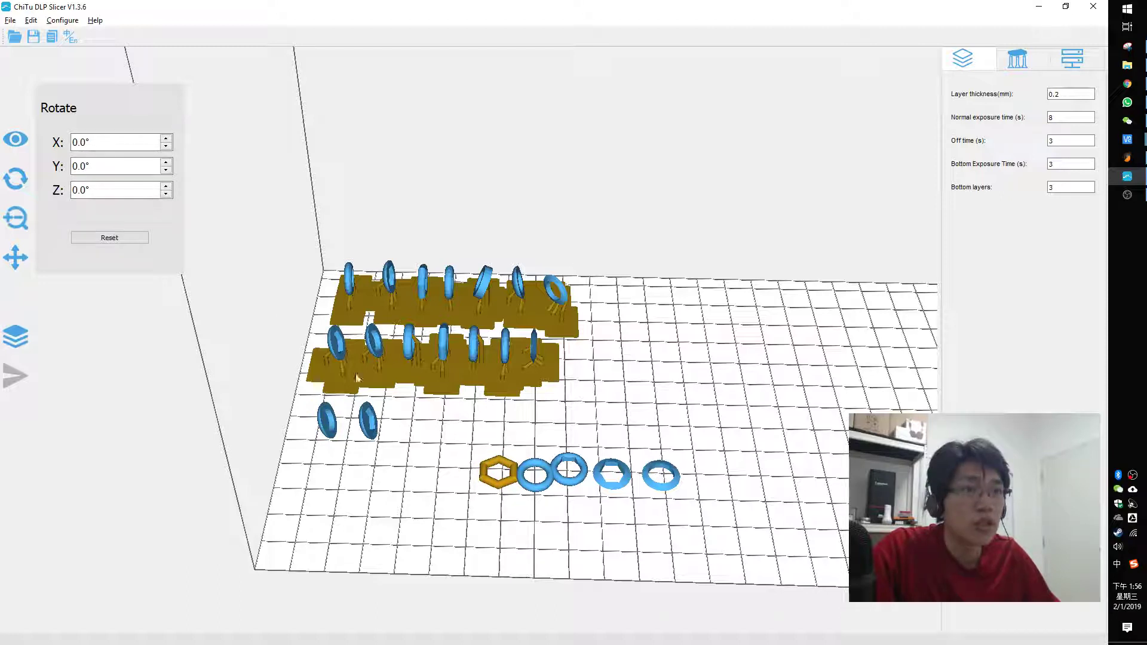
Step: Rotate the hexagonal ring 90° about Y and 90° about Z, and place it next to the two tilted discs
left_click(120, 144)
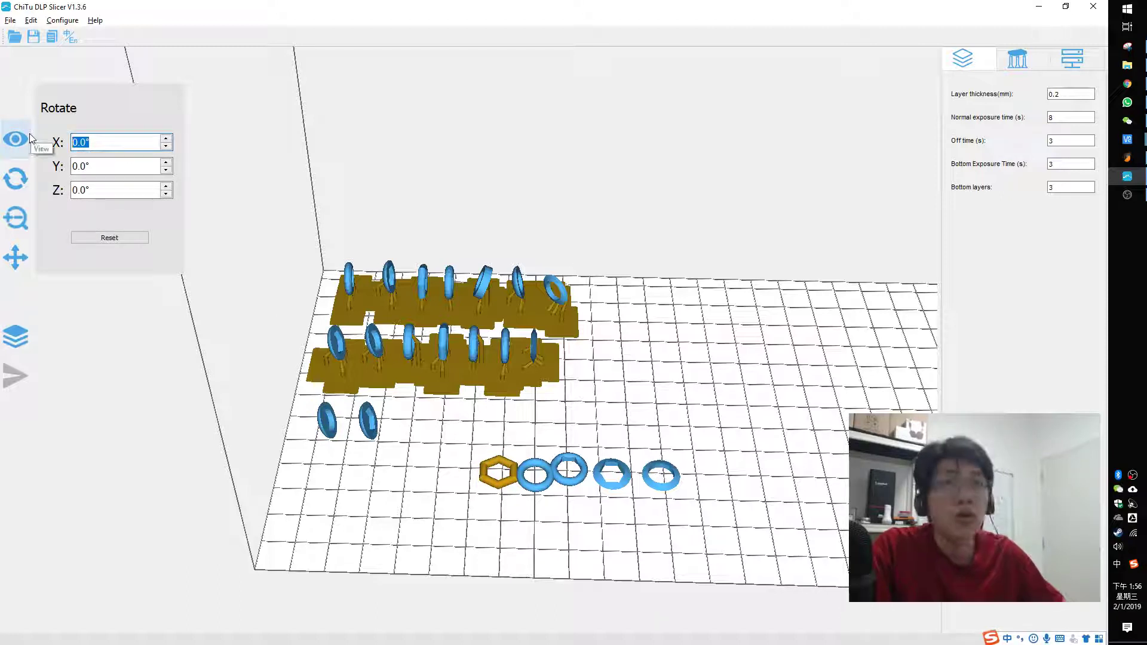
left_click(119, 160)
type("90")
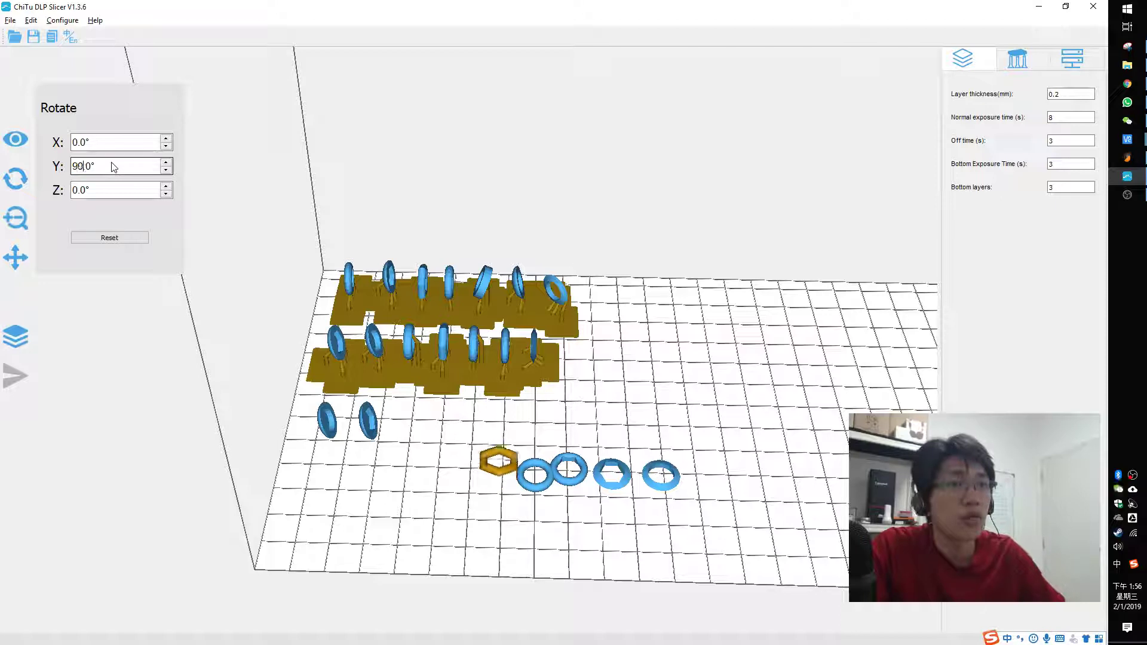
left_click(126, 193)
type("90")
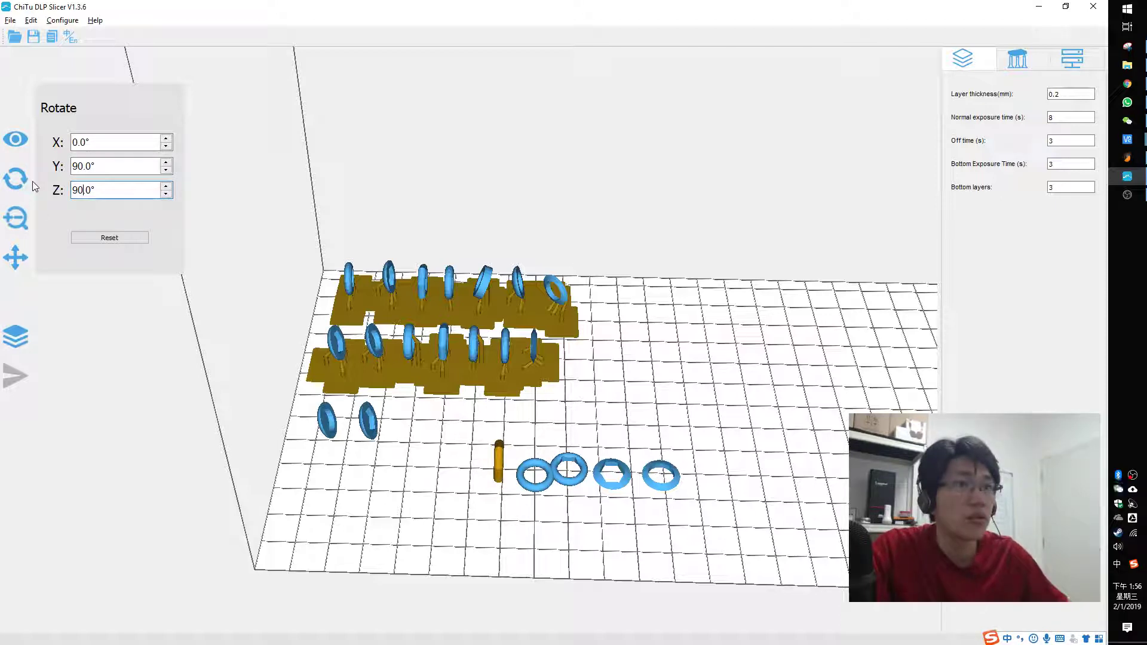
left_click_drag(500, 465, 405, 428)
Step: Rotate the plain ring and the ring right after it in the loose row to 90° about X
left_click(548, 484)
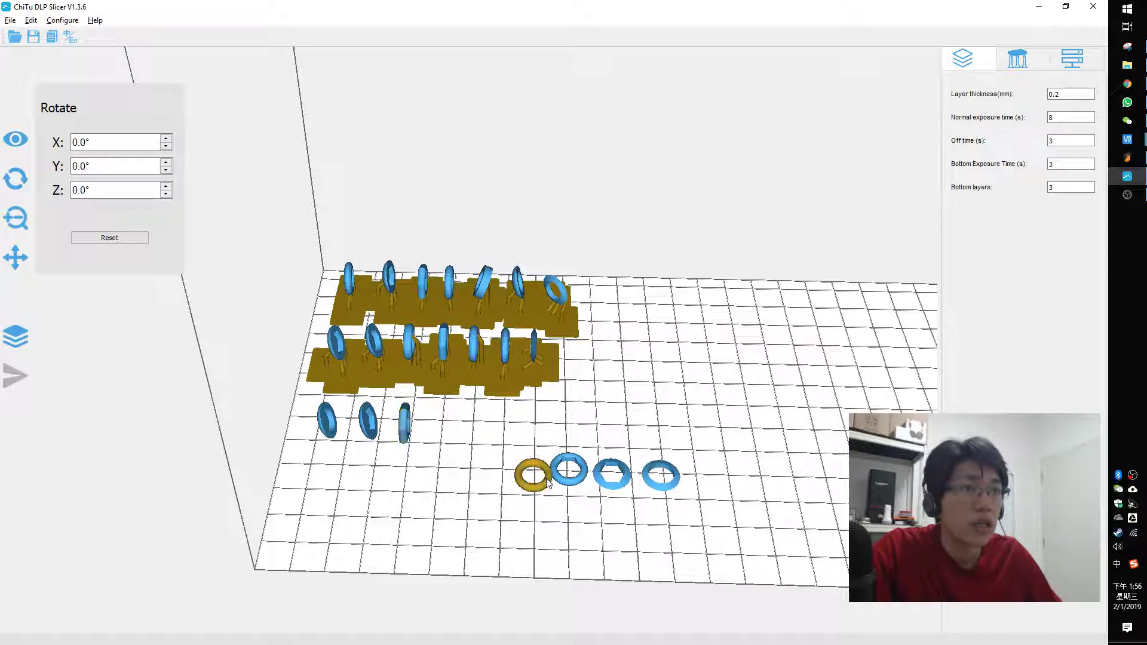
left_click(113, 142)
type("90")
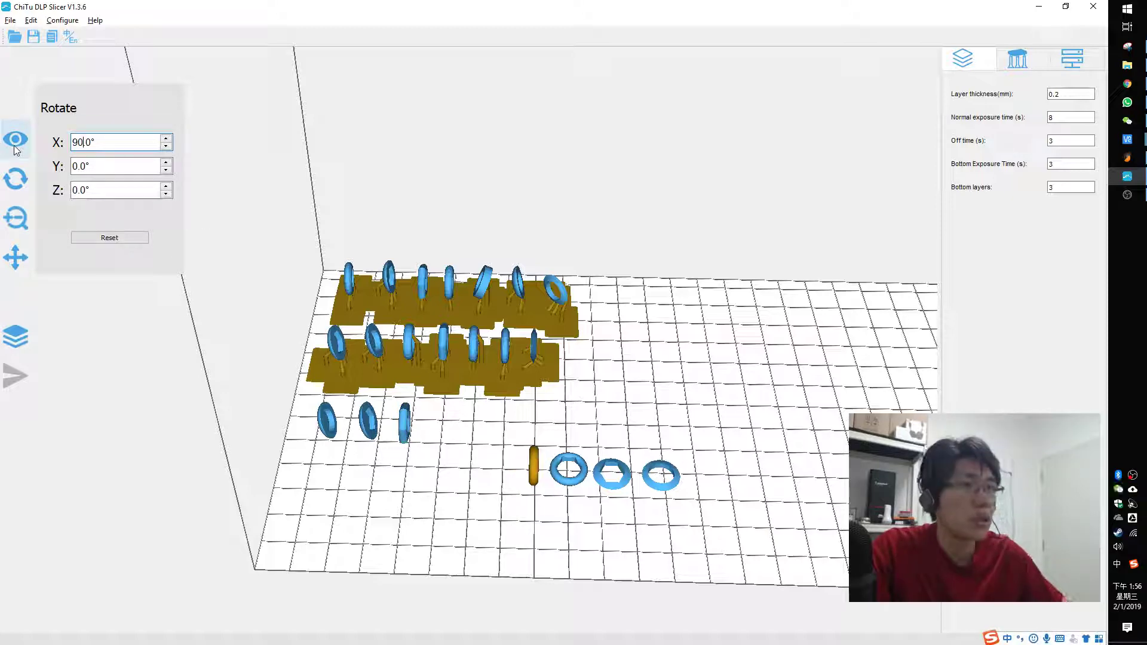
left_click(577, 473)
left_click(585, 469)
left_click_drag(634, 415, 626, 471)
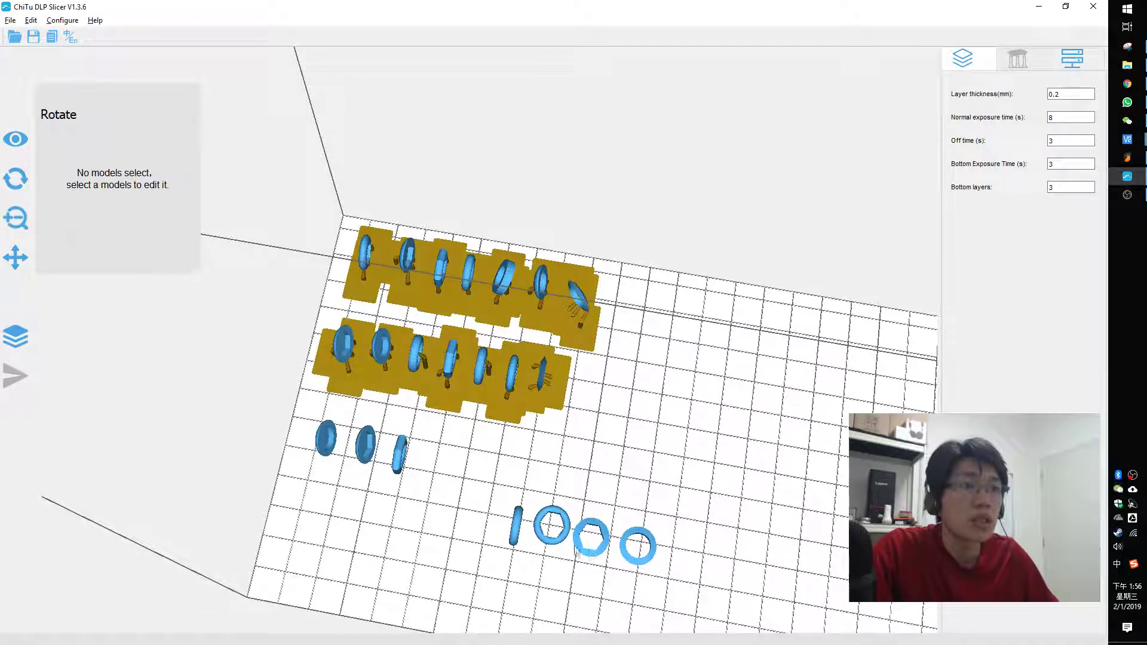
left_click(563, 544)
type("90")
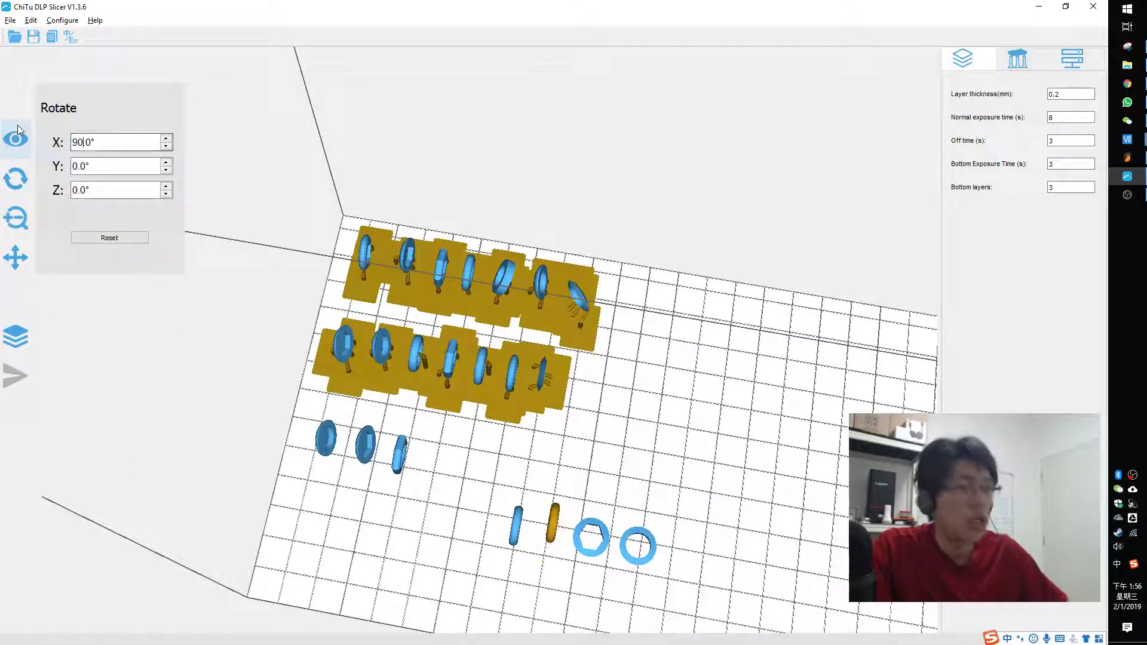
Step: Stand up the last two rings, the hexagonal-hole one and the round-hole one, by rotating each 90° about X
left_click(603, 542)
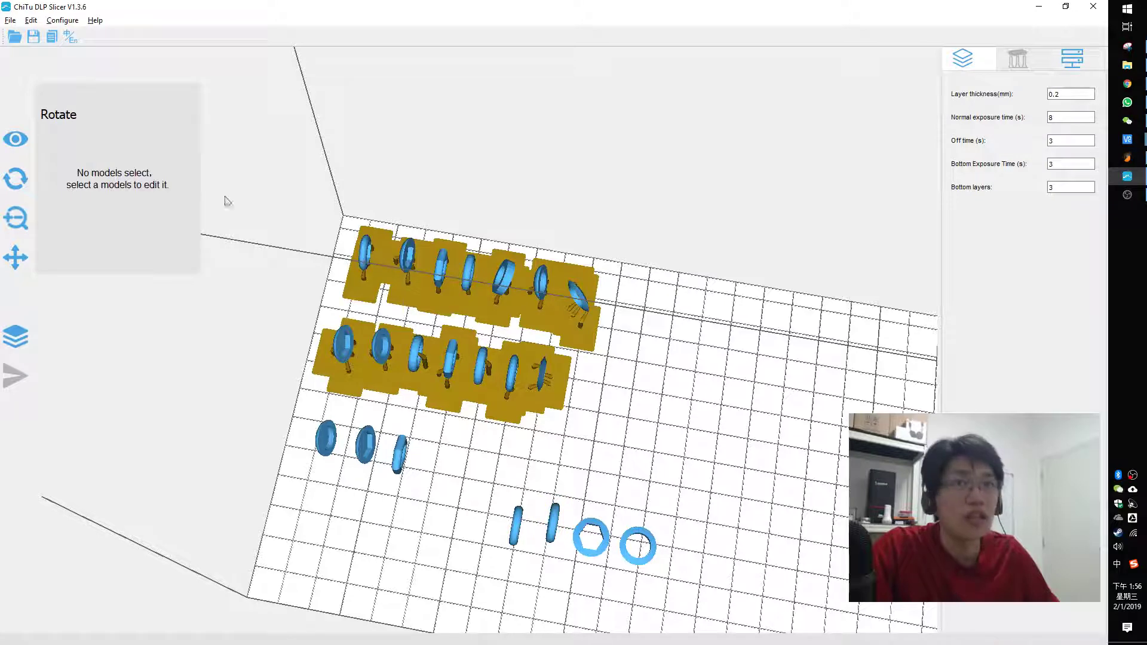
left_click(612, 549)
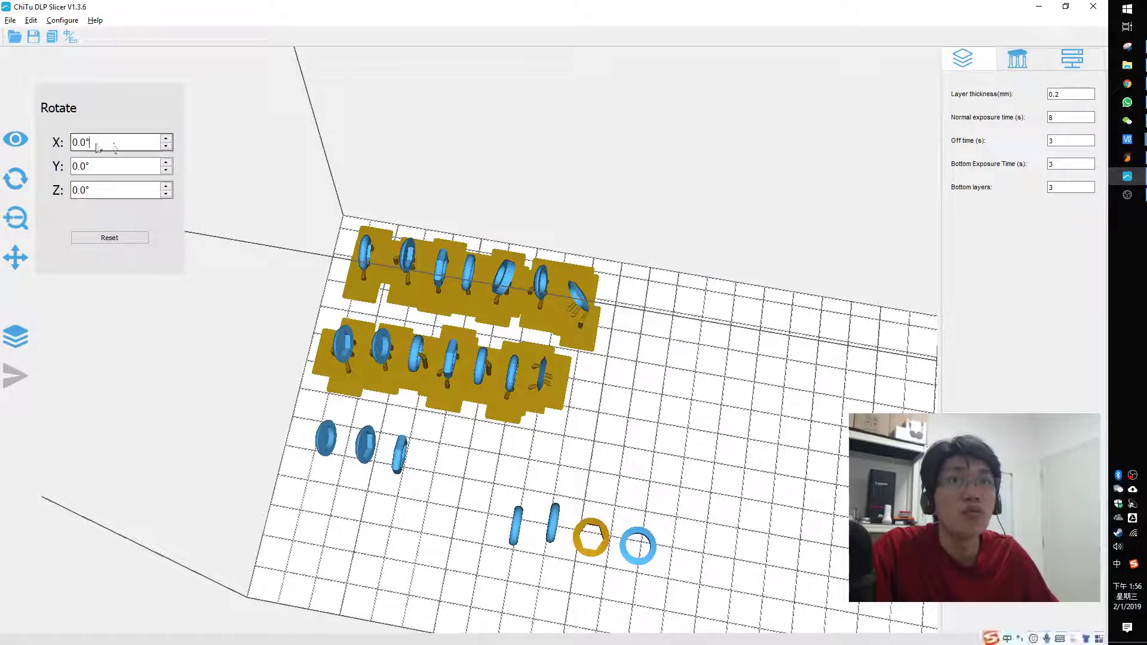
double_click(151, 137)
type("90")
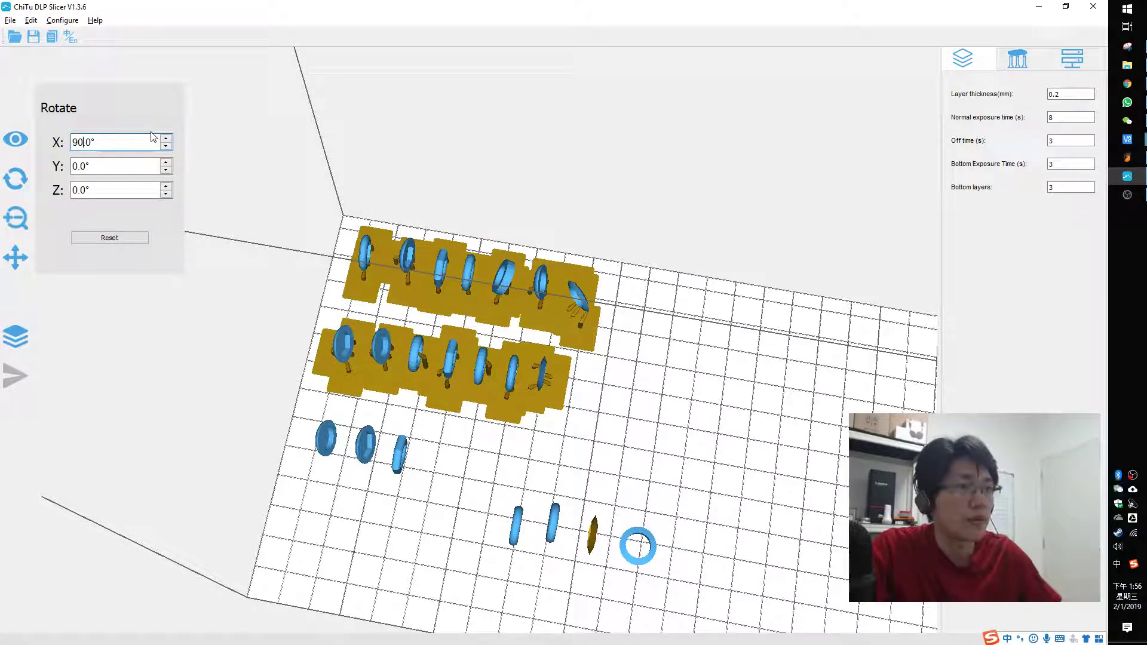
left_click(647, 536)
right_click_drag(642, 535, 647, 445)
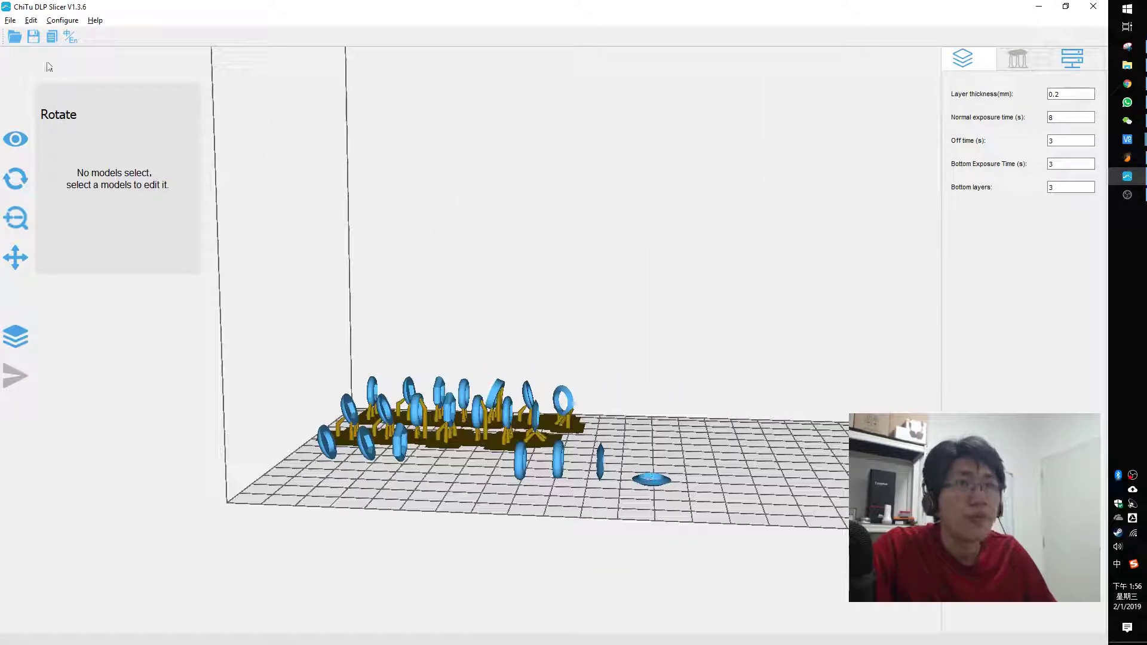
left_click(656, 481)
double_click(84, 143)
type("90")
key("Return")
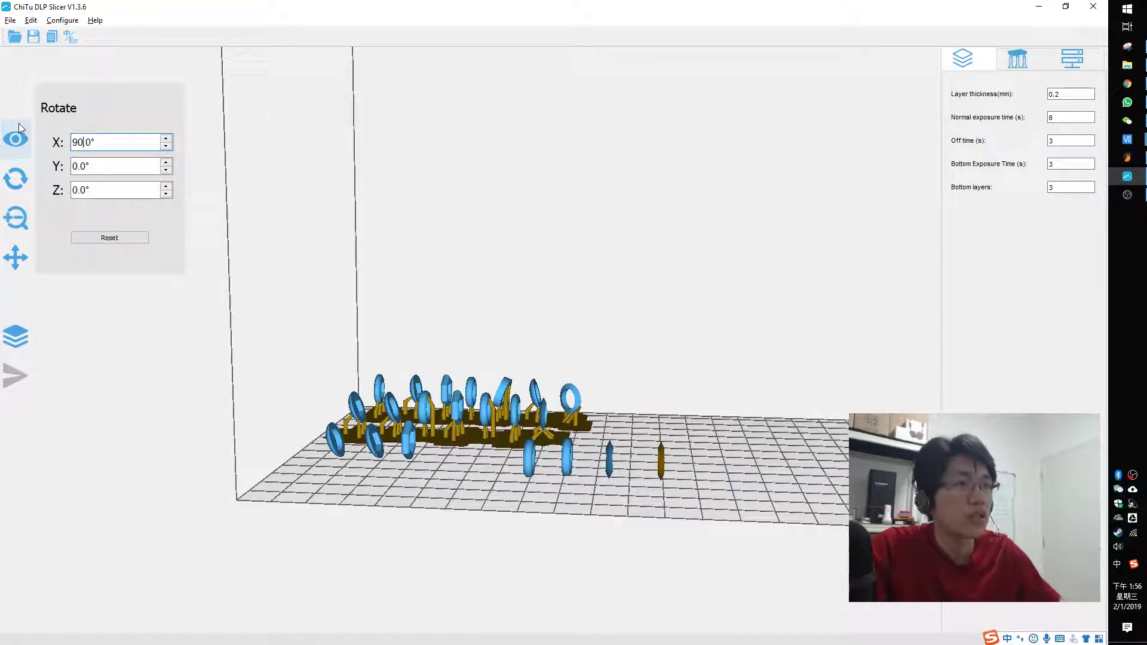
Step: Move the four upright rings one by one into the third row, closely spaced after the hexagonal ring
left_click_drag(520, 309, 494, 561)
left_click_drag(616, 568, 489, 562)
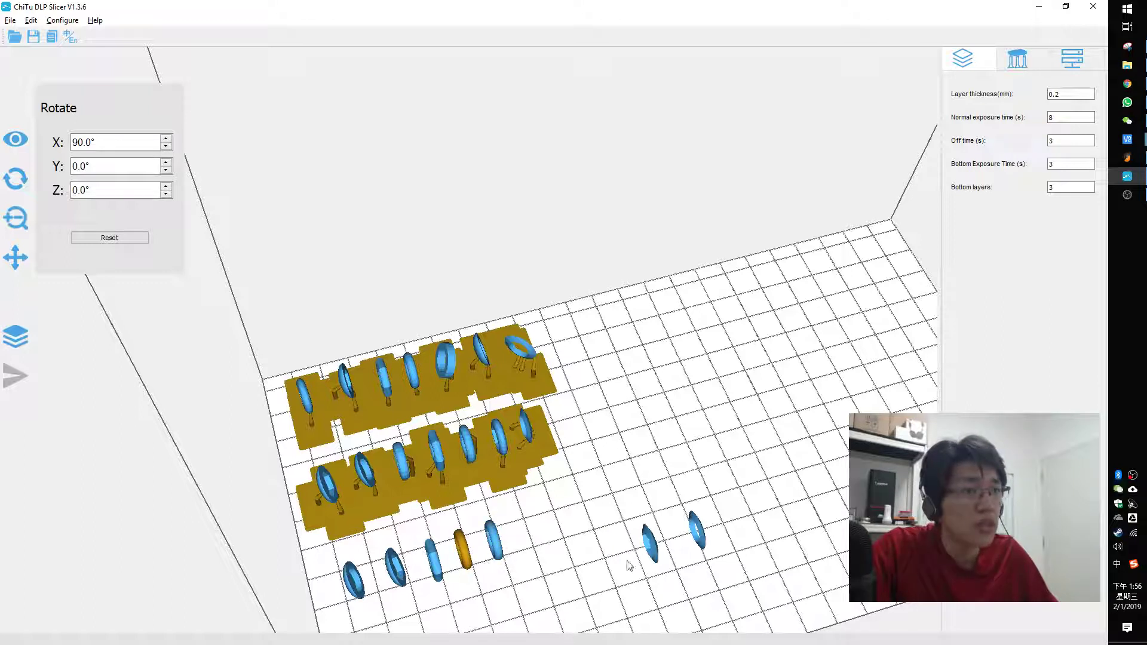
left_click_drag(648, 557, 534, 552)
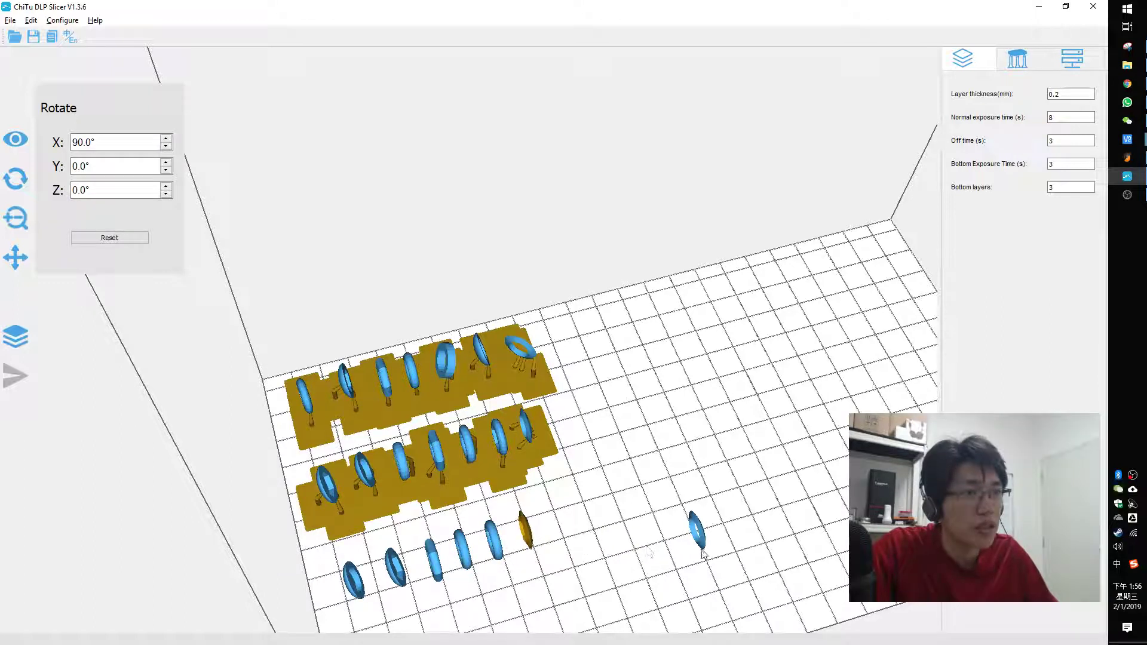
left_click_drag(700, 546, 556, 541)
left_click_drag(673, 532, 645, 476)
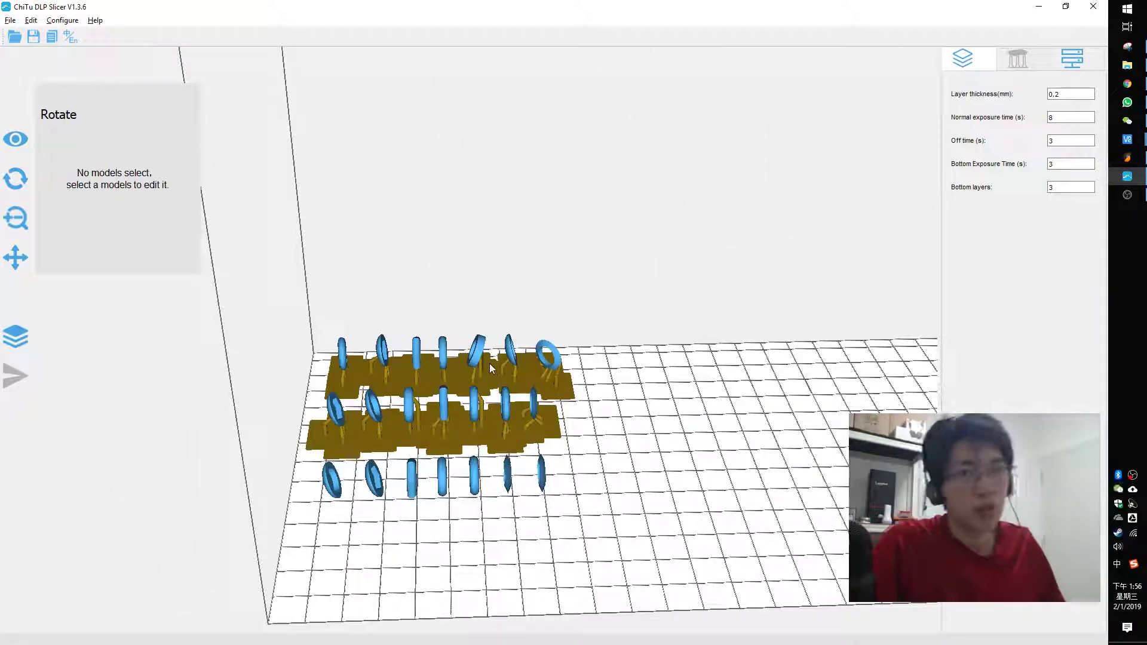
Step: Generate automatic light platform supports for the first tilted disc in the third row
left_click_drag(326, 543, 359, 518)
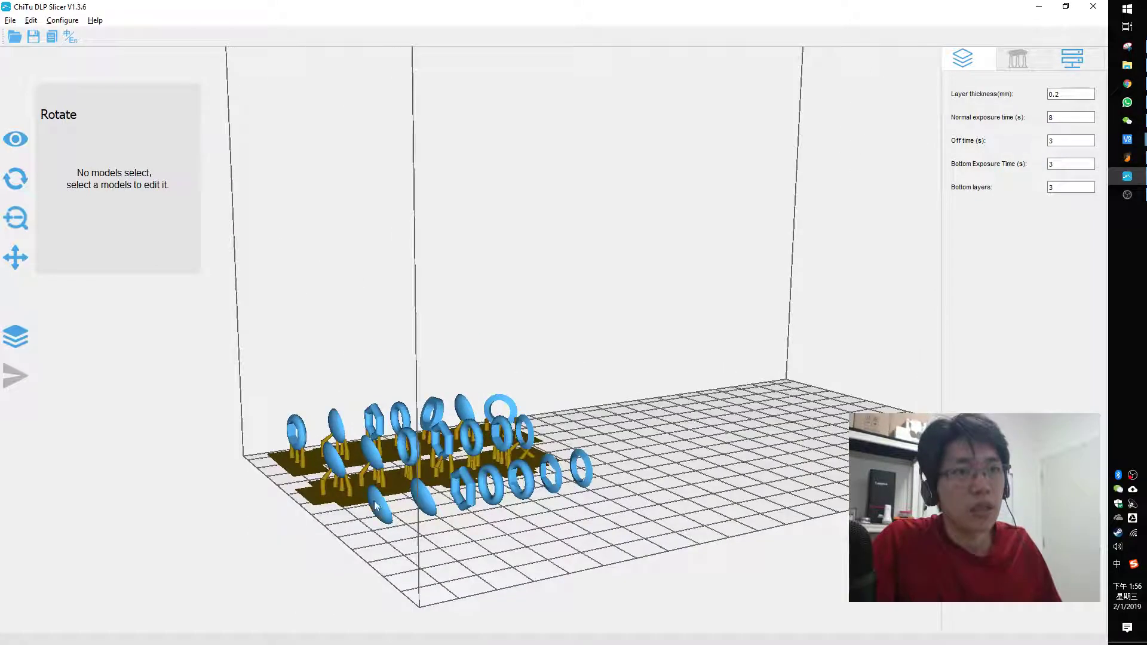
left_click(377, 518)
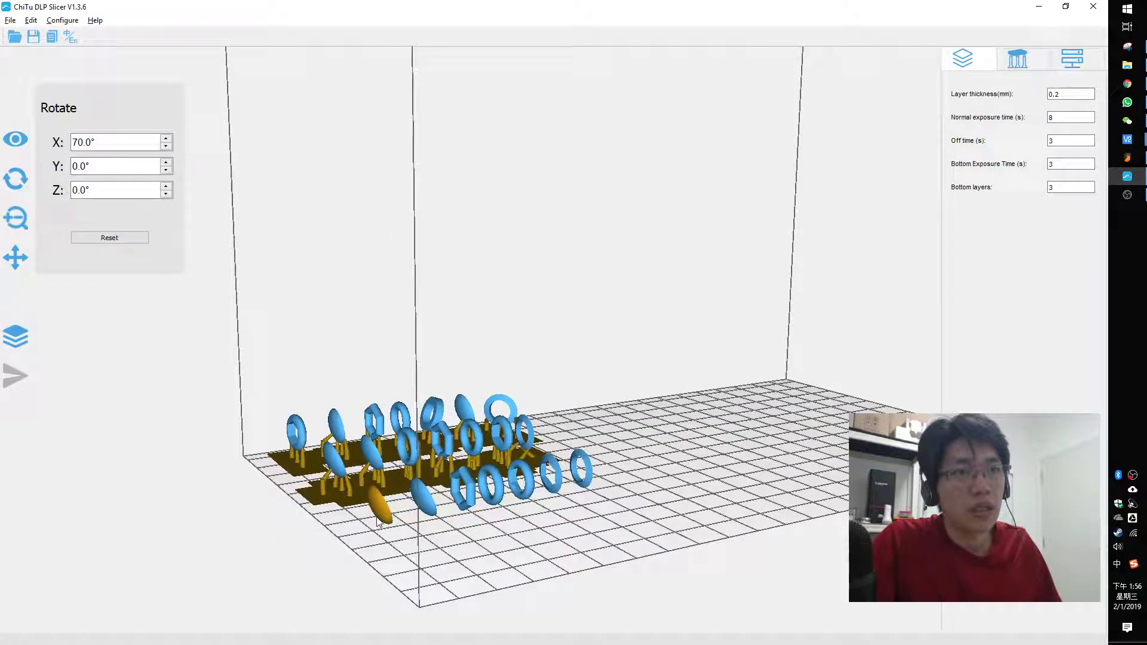
left_click(1023, 63)
left_click(981, 286)
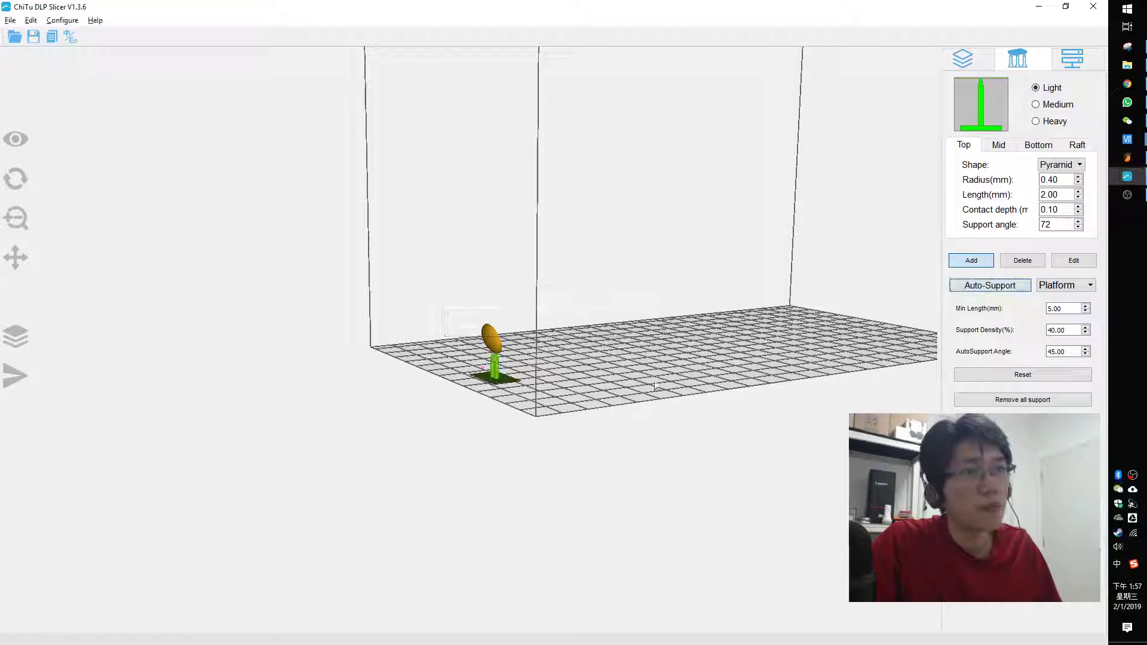
Step: Add light supports to the tilted disc beside the generated ones and on its underside, and finish its support editing
right_click_drag(699, 427, 317, 397)
scroll(501, 408, "up", 3)
scroll(501, 407, "up", 3)
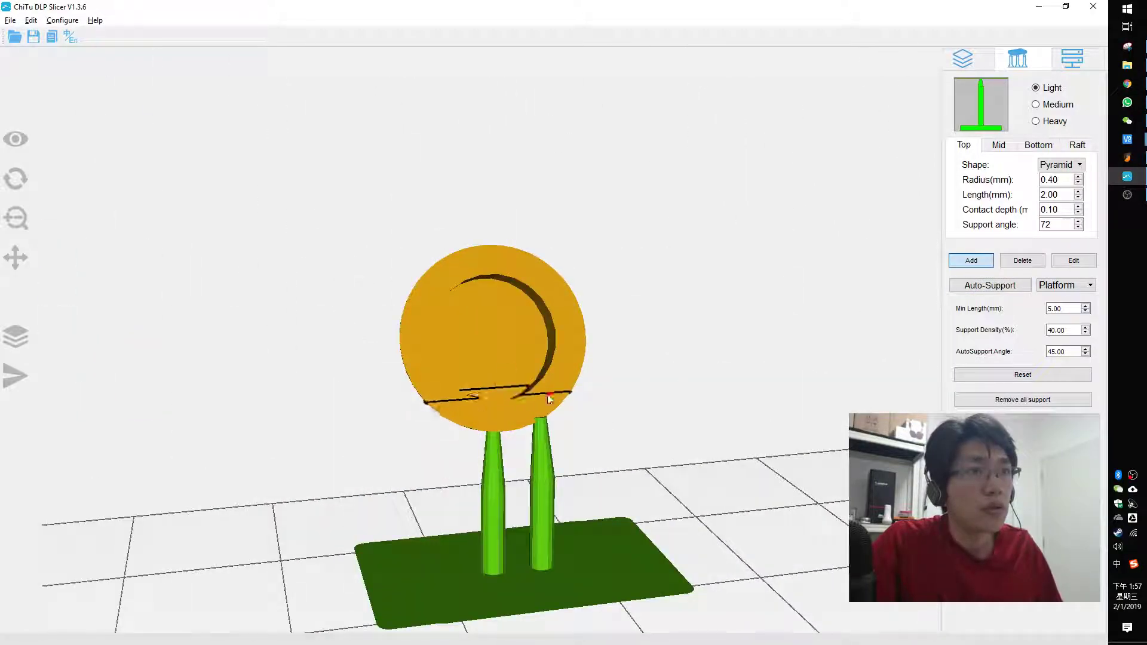
left_click_drag(546, 397, 568, 384)
left_click_drag(490, 420, 513, 311)
left_click(488, 274)
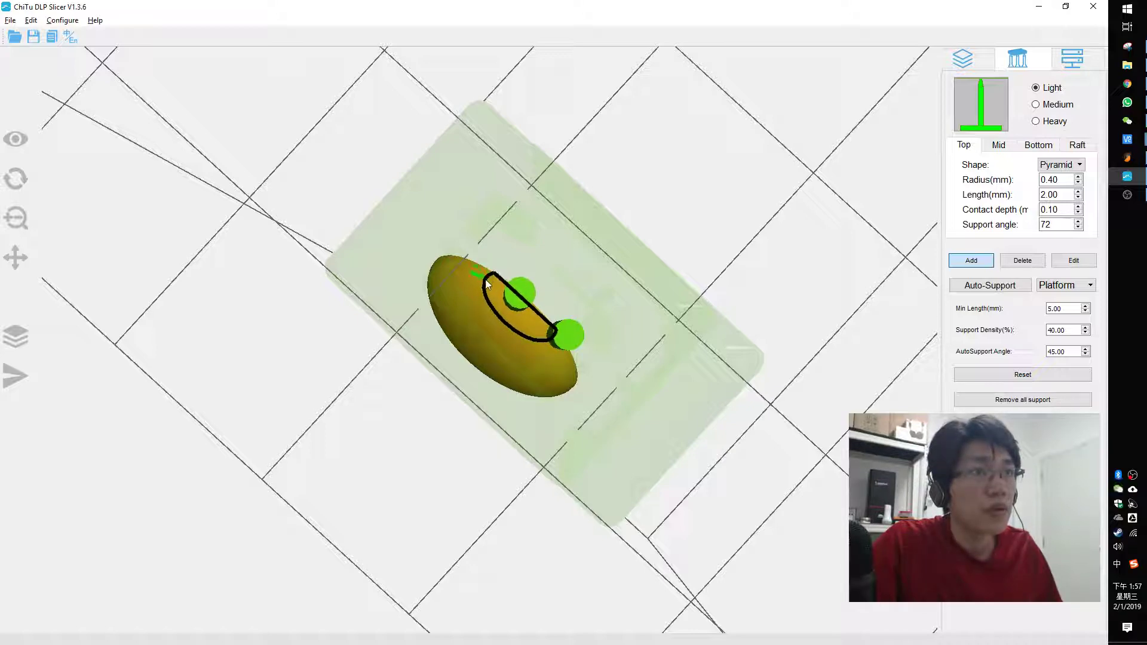
left_click_drag(485, 279, 527, 316)
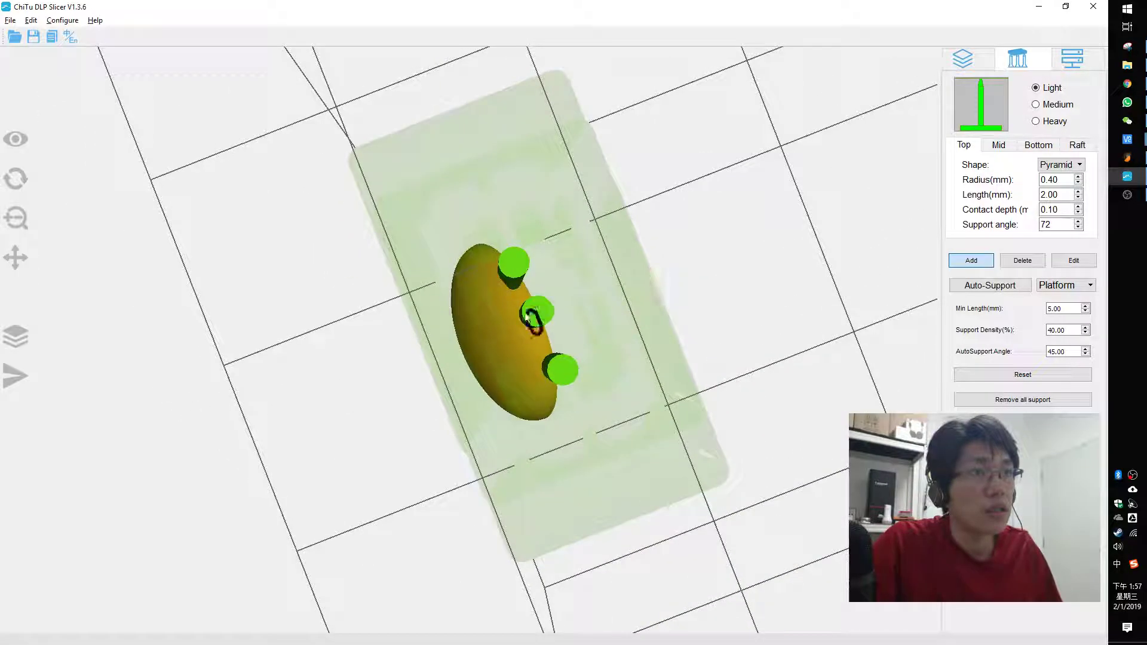
left_click(492, 336)
left_click_drag(492, 337, 696, 375)
left_click(963, 58)
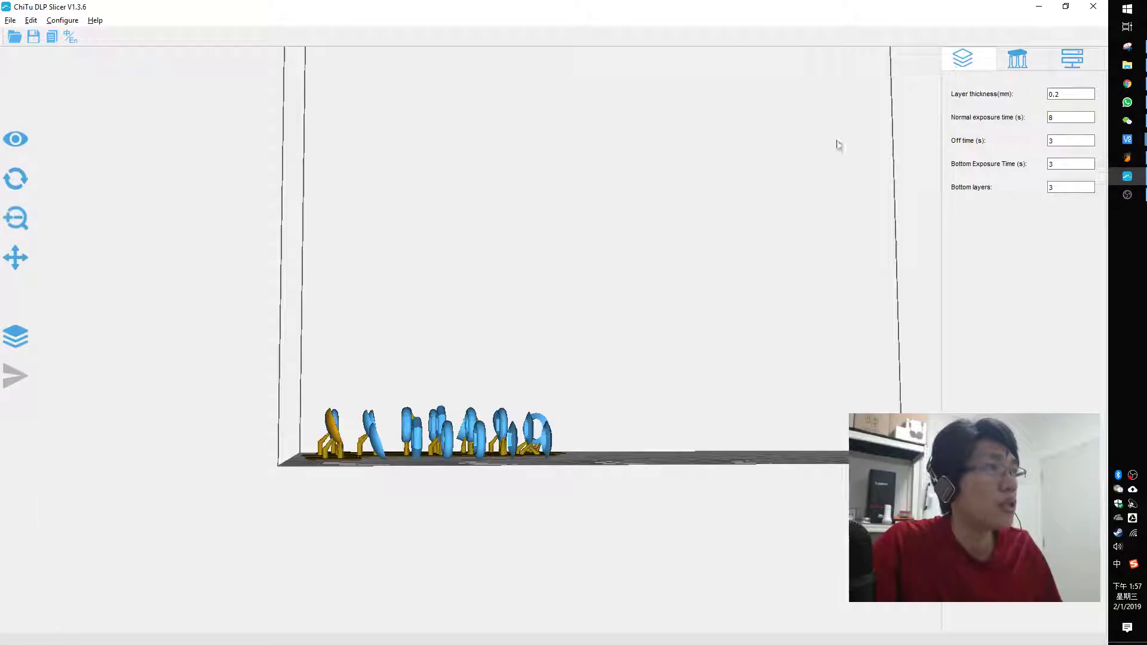
Step: Add light supports beneath the second tilted disc in the third row, attaching them around its lower edge and underside
left_click_drag(417, 426, 383, 452)
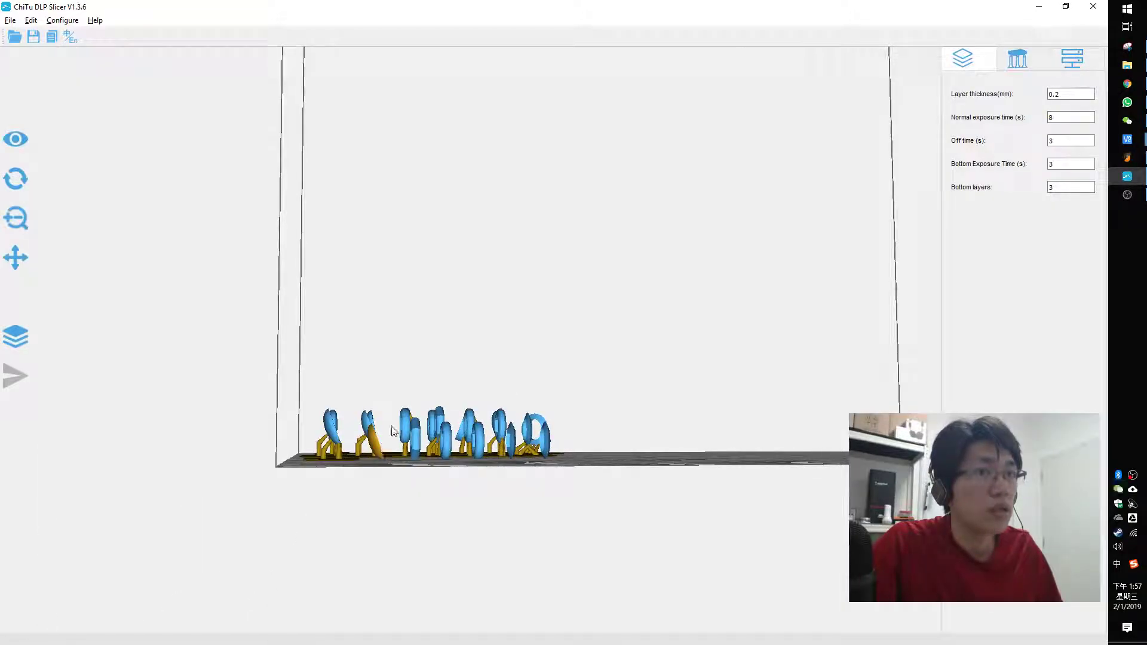
left_click(1017, 59)
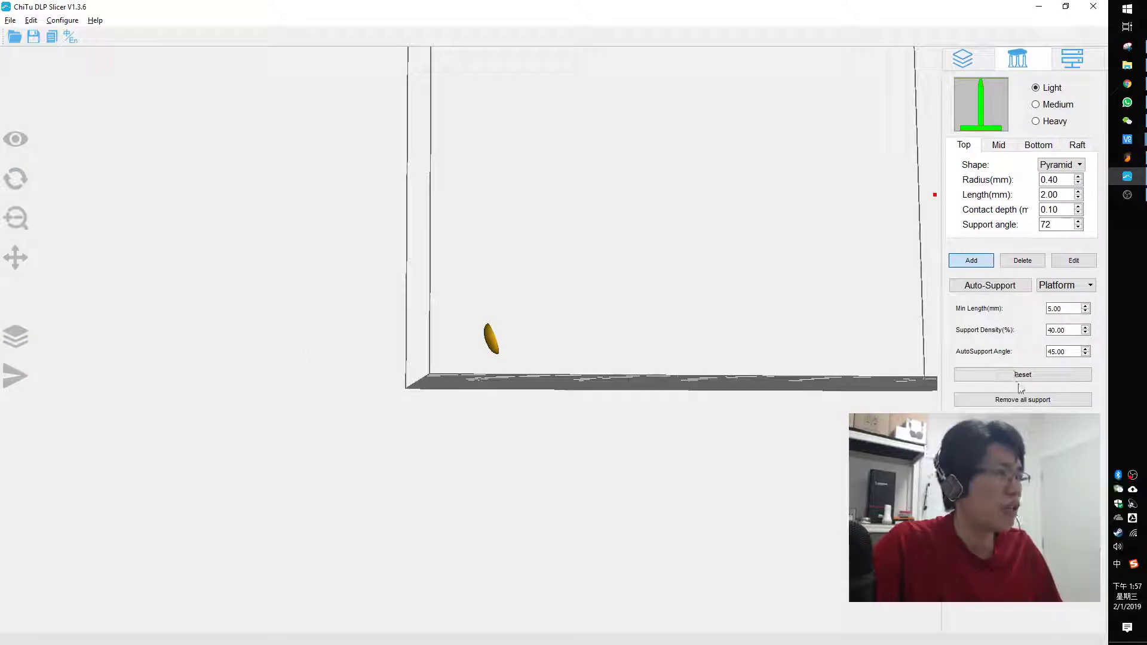
left_click_drag(714, 333, 789, 272)
scroll(600, 365, "up", 6)
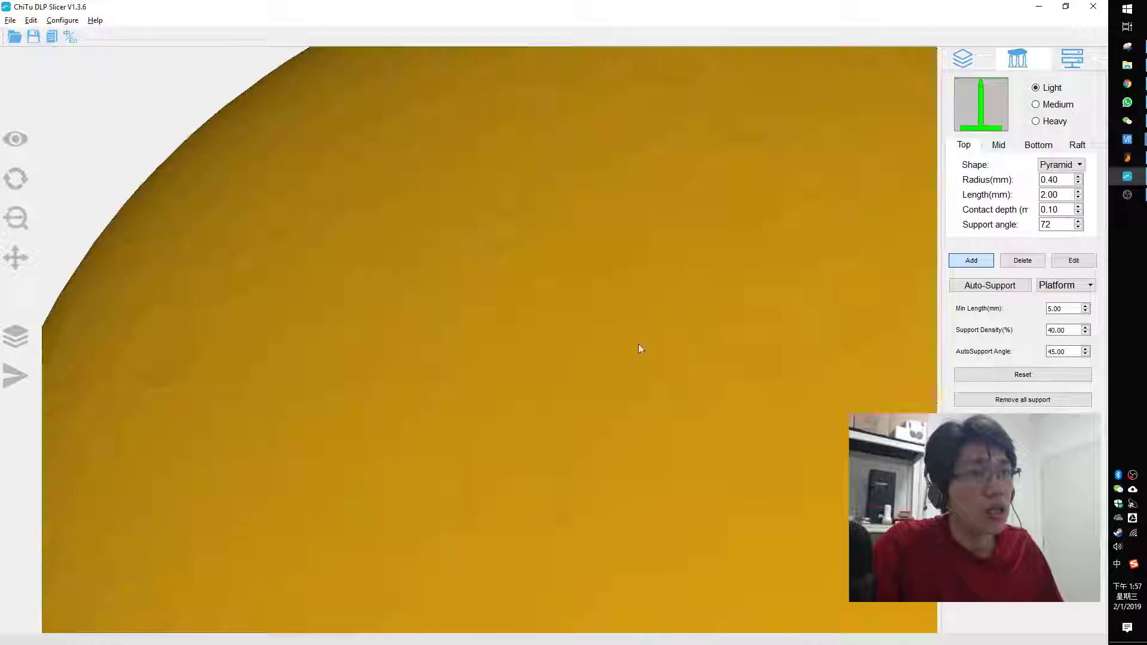
scroll(638, 343, "down", 3)
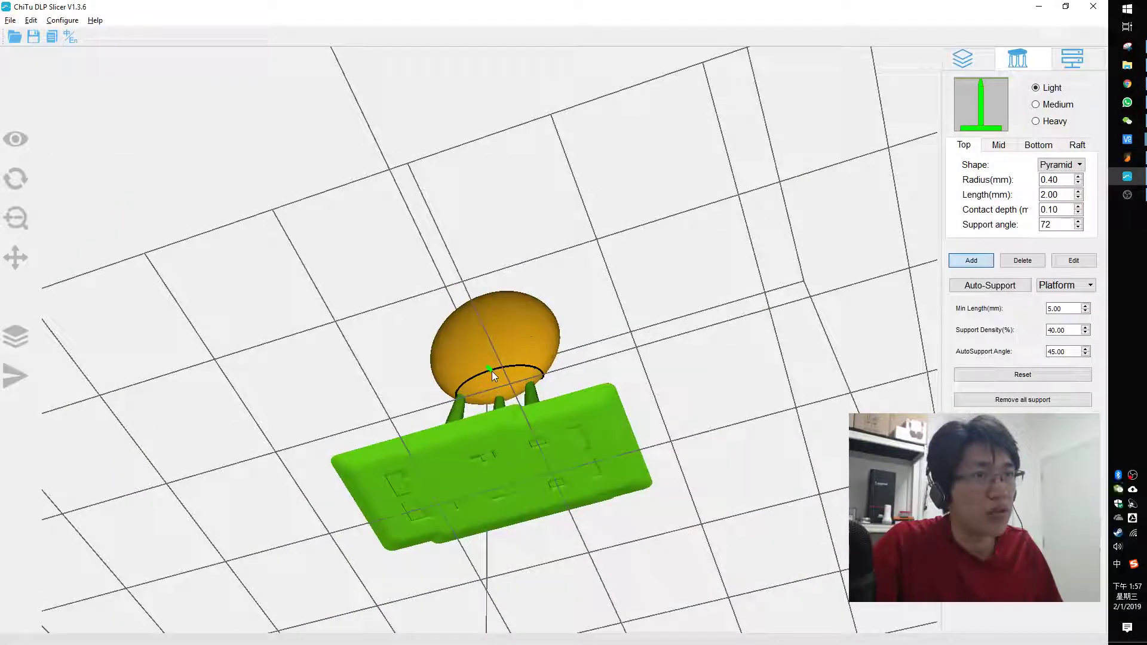
mouse_move(492, 371)
left_mouse_down()
mouse_move(693, 412)
mouse_move(660, 377)
mouse_move(492, 371)
left_mouse_up()
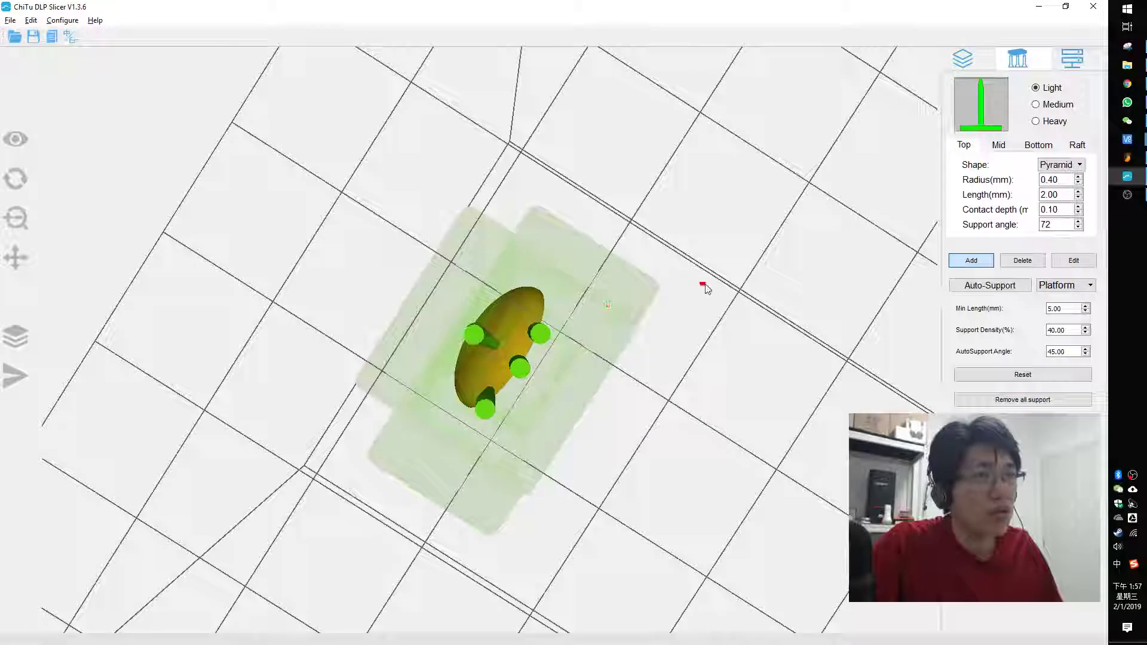
left_click_drag(705, 289, 736, 322)
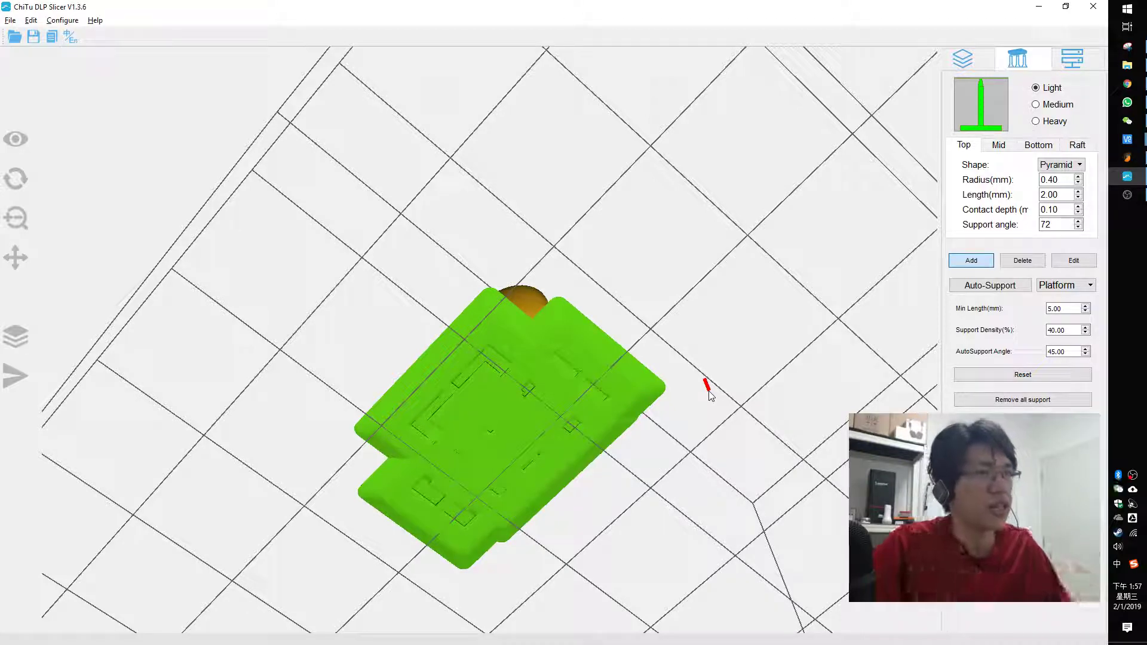
right_click_drag(710, 391, 765, 435)
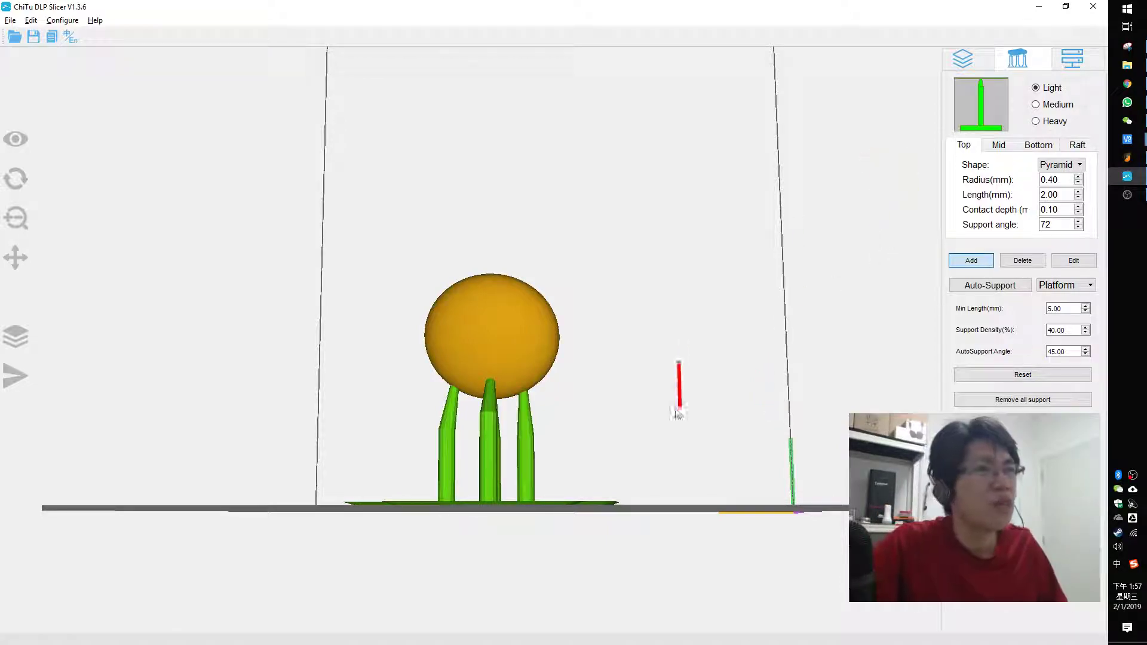
left_click_drag(676, 416, 651, 418)
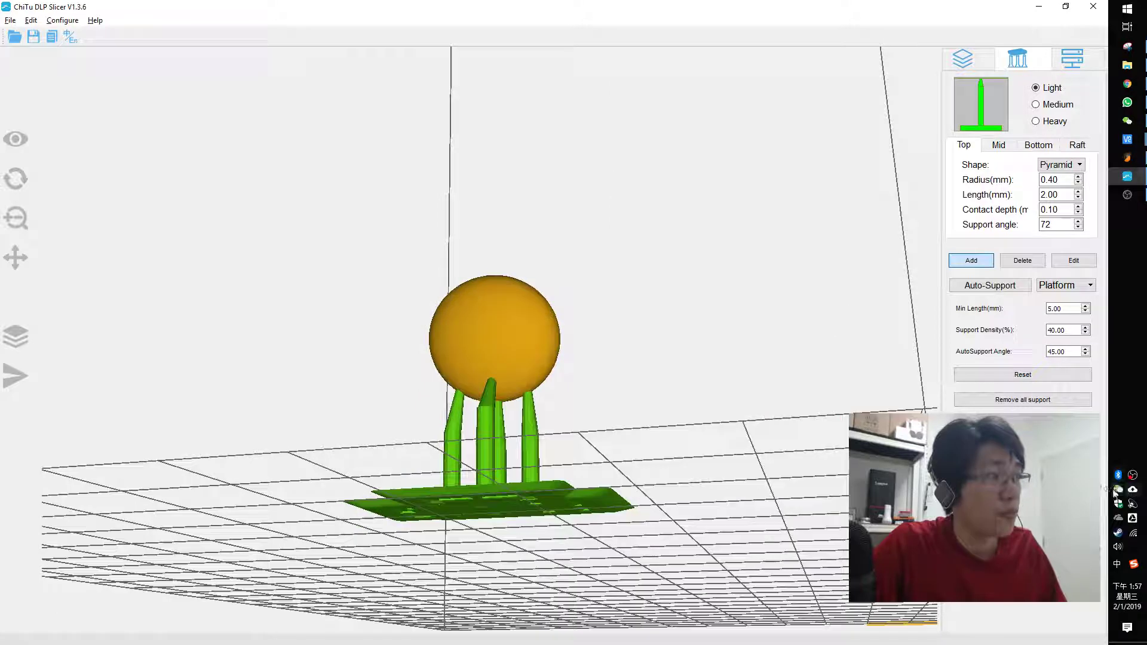
left_click(1118, 489)
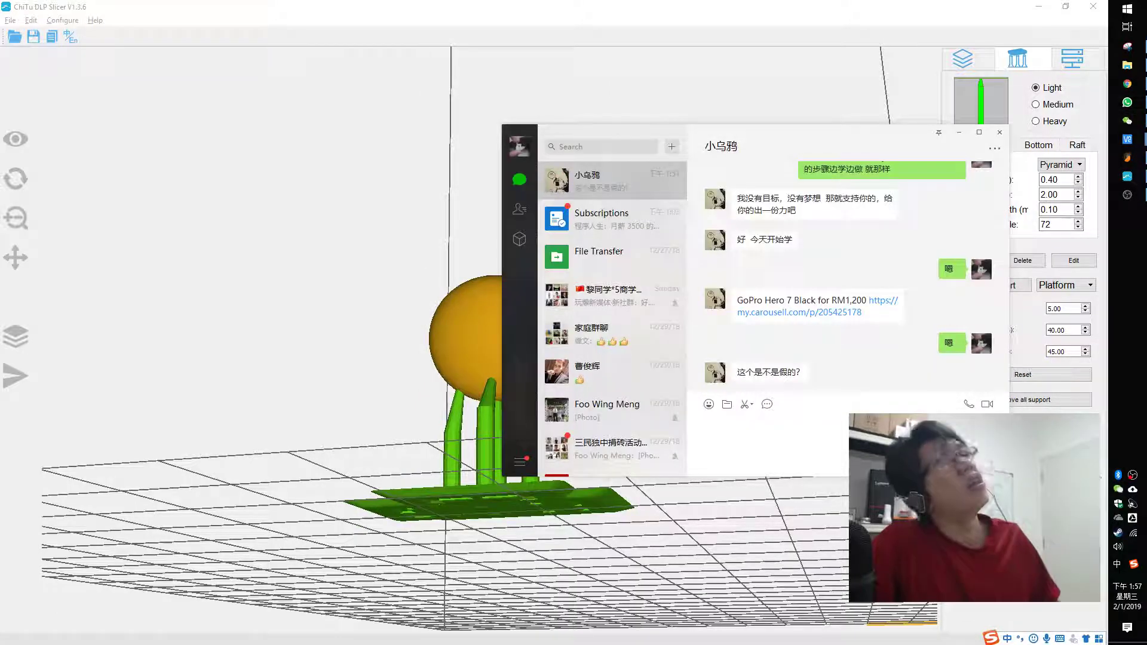
left_click(803, 447)
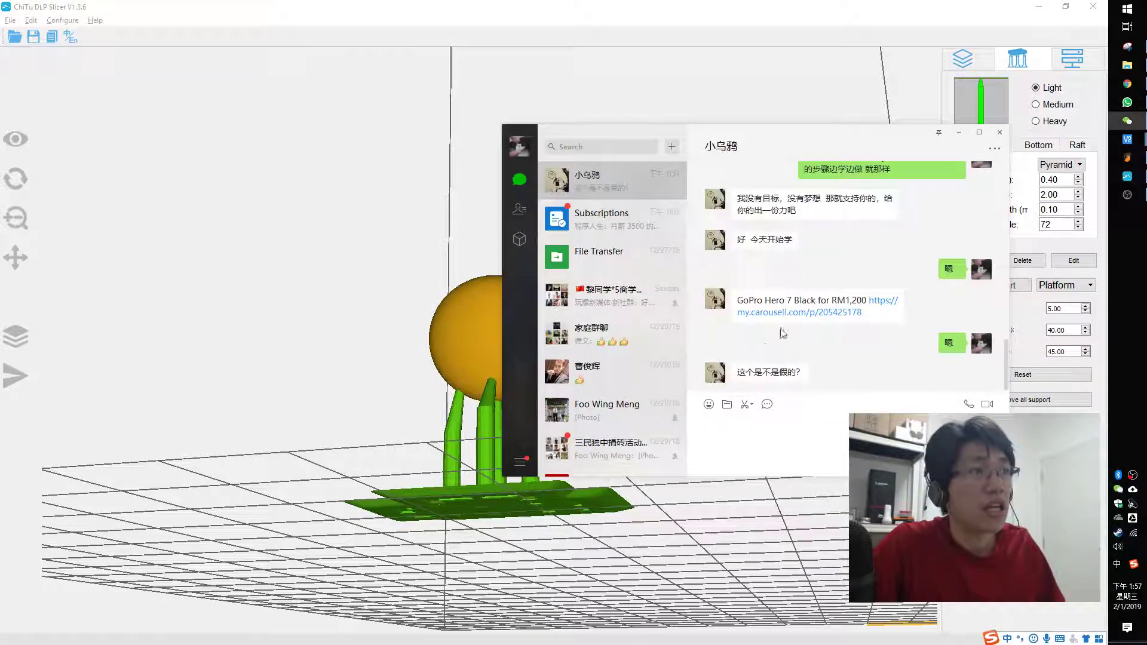
left_click(957, 139)
left_click_drag(655, 336, 716, 347)
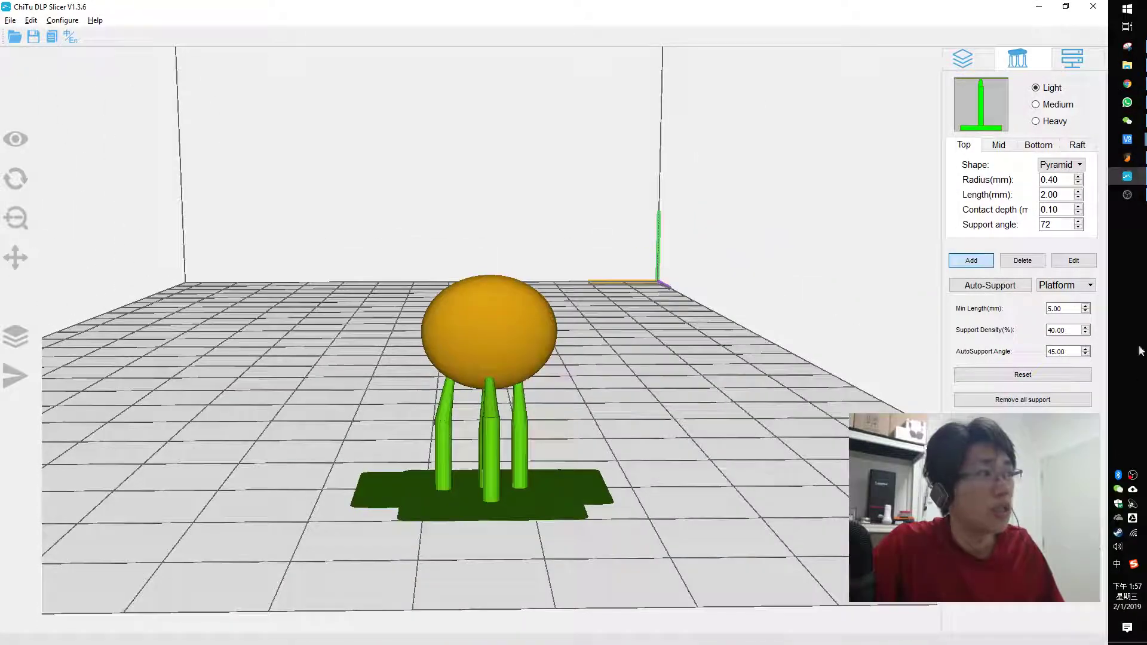
left_click(1136, 476)
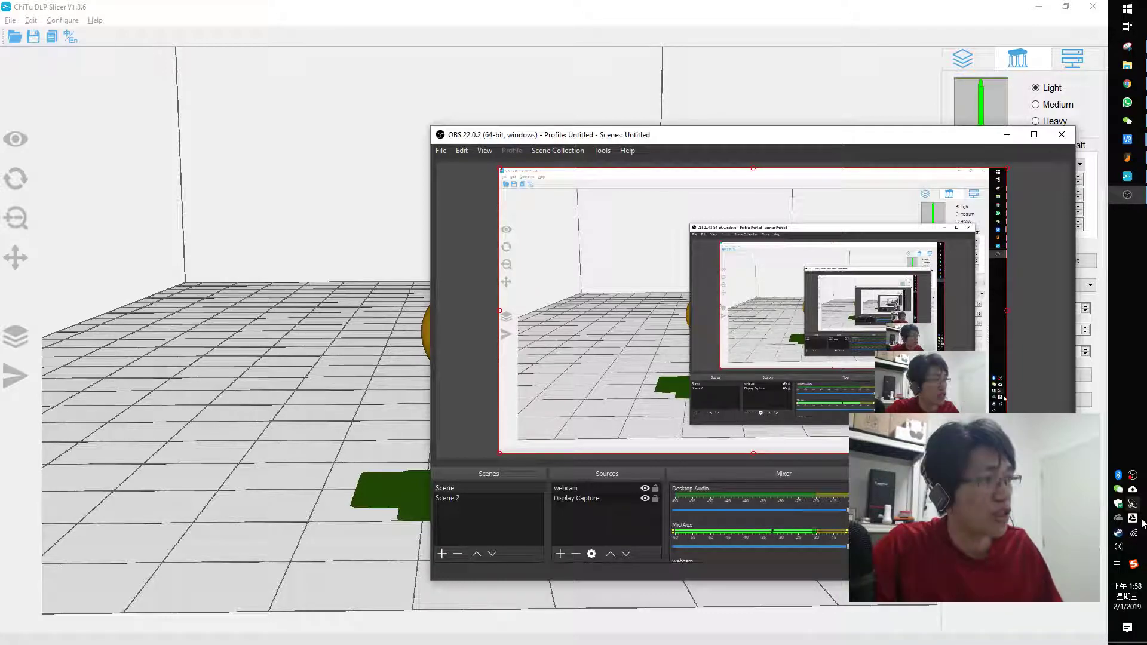
left_click(1127, 176)
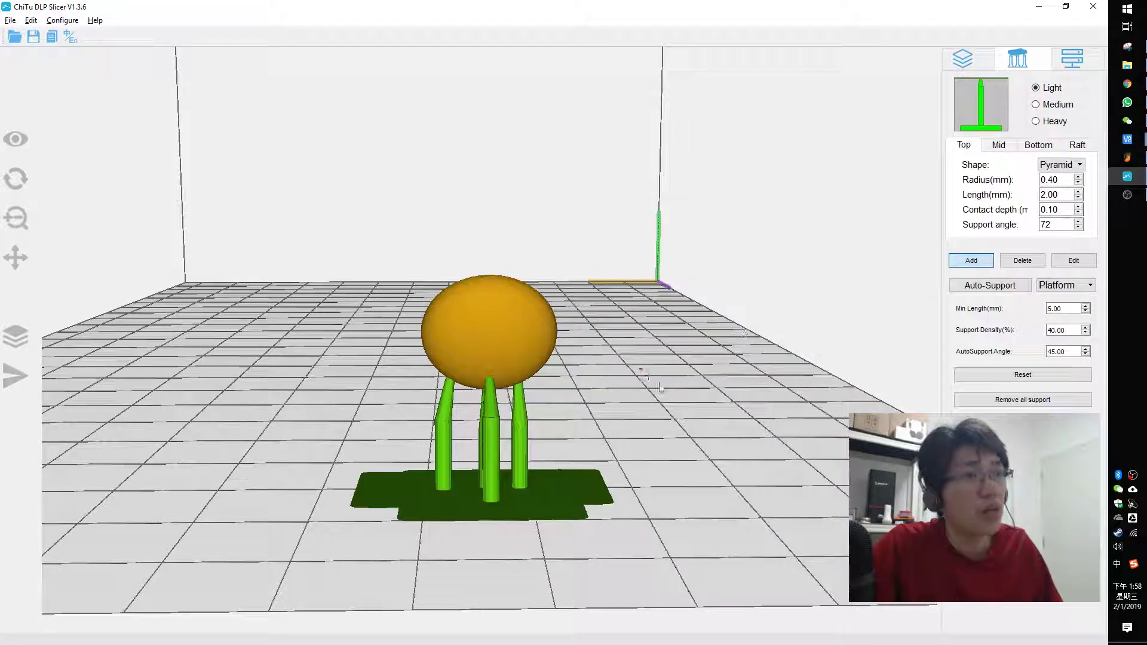
Step: Check the second disc's supports from several sides and finish its support editing
left_click_drag(909, 259, 297, 591)
left_click_drag(190, 411, 647, 358)
left_click(975, 60)
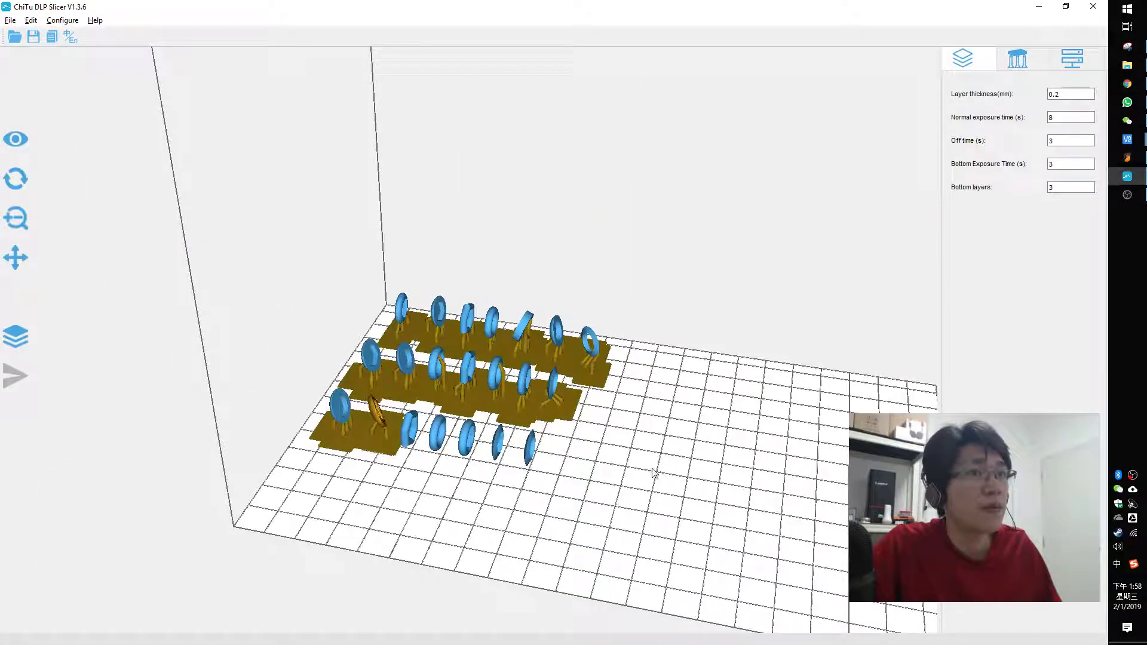
left_click_drag(618, 505, 682, 470)
left_click(1128, 195)
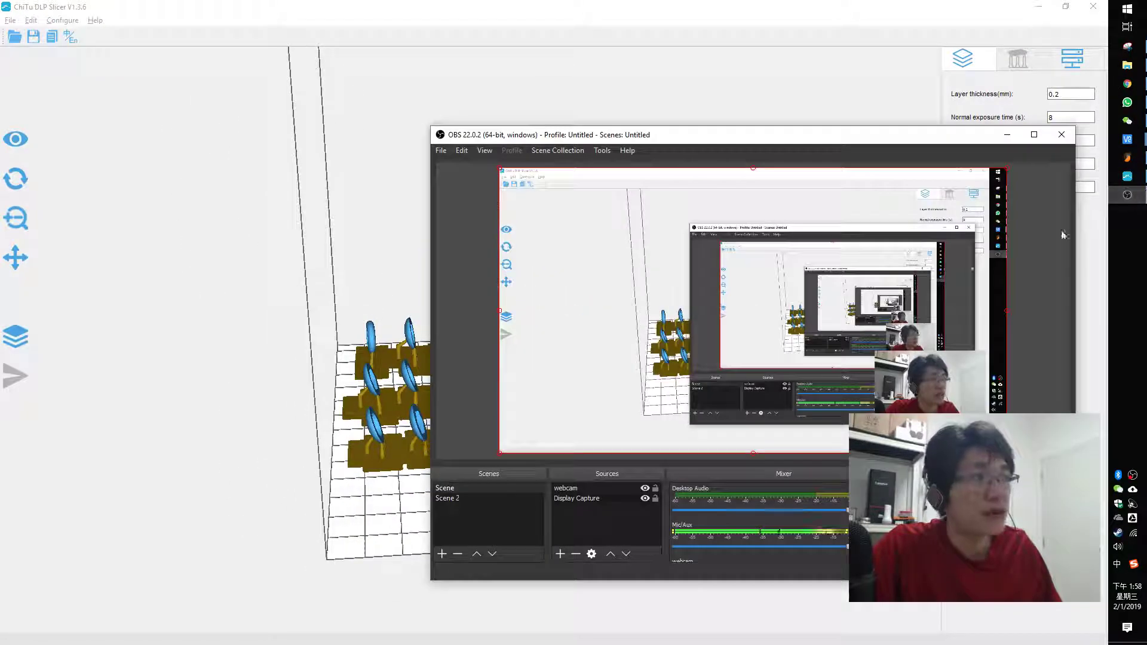